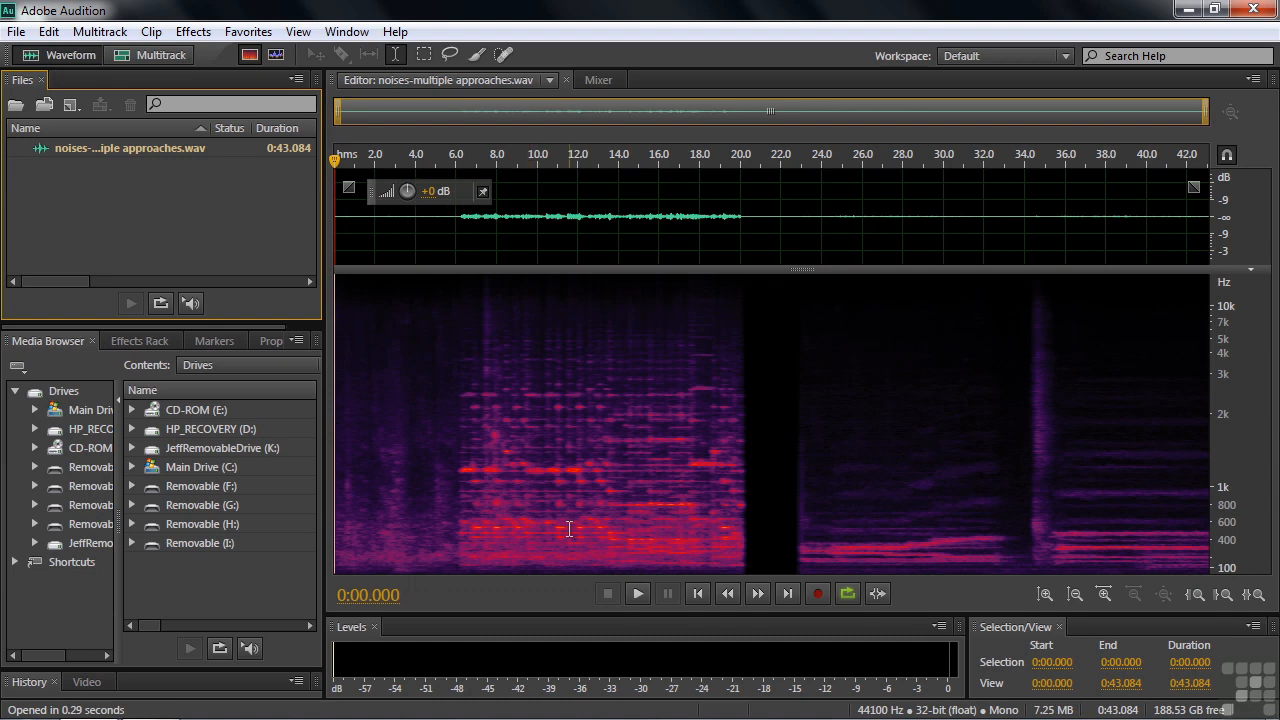
# - Play the noises-multiple approaches.wav recording from the 6-second mark to hear the original audio
pyautogui.doubleClick(72, 183)
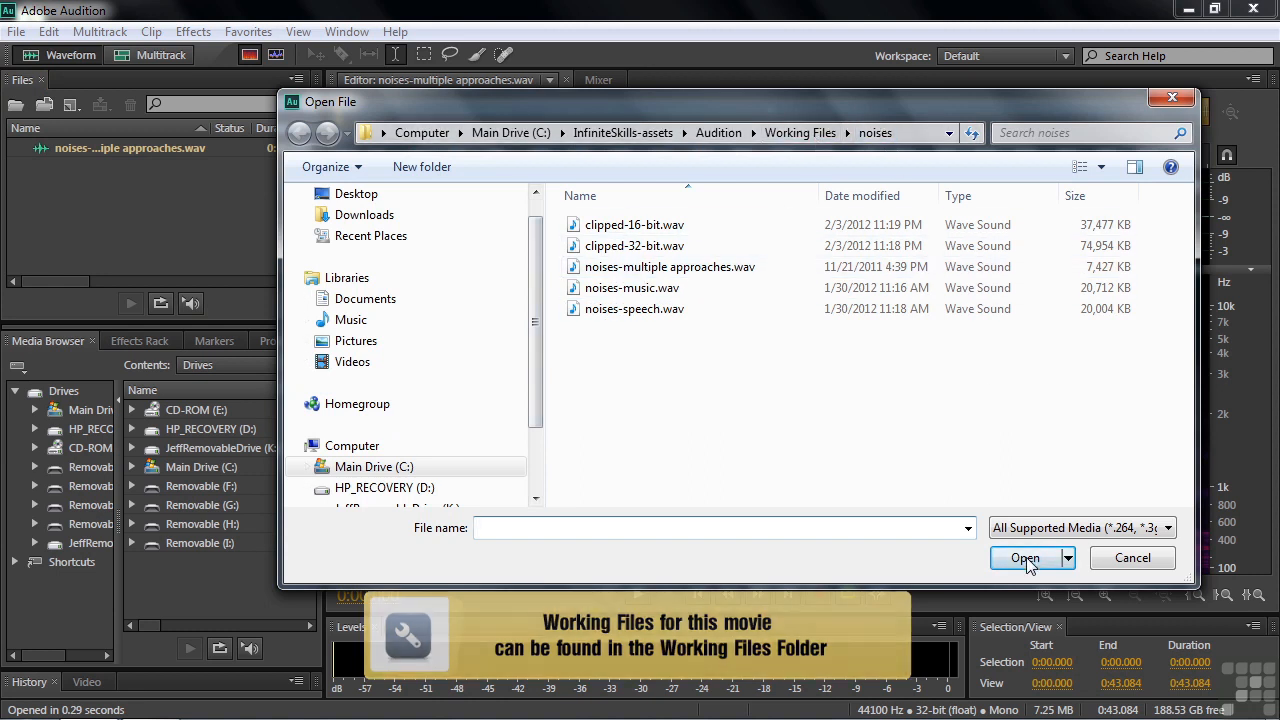
pyautogui.click(1132, 558)
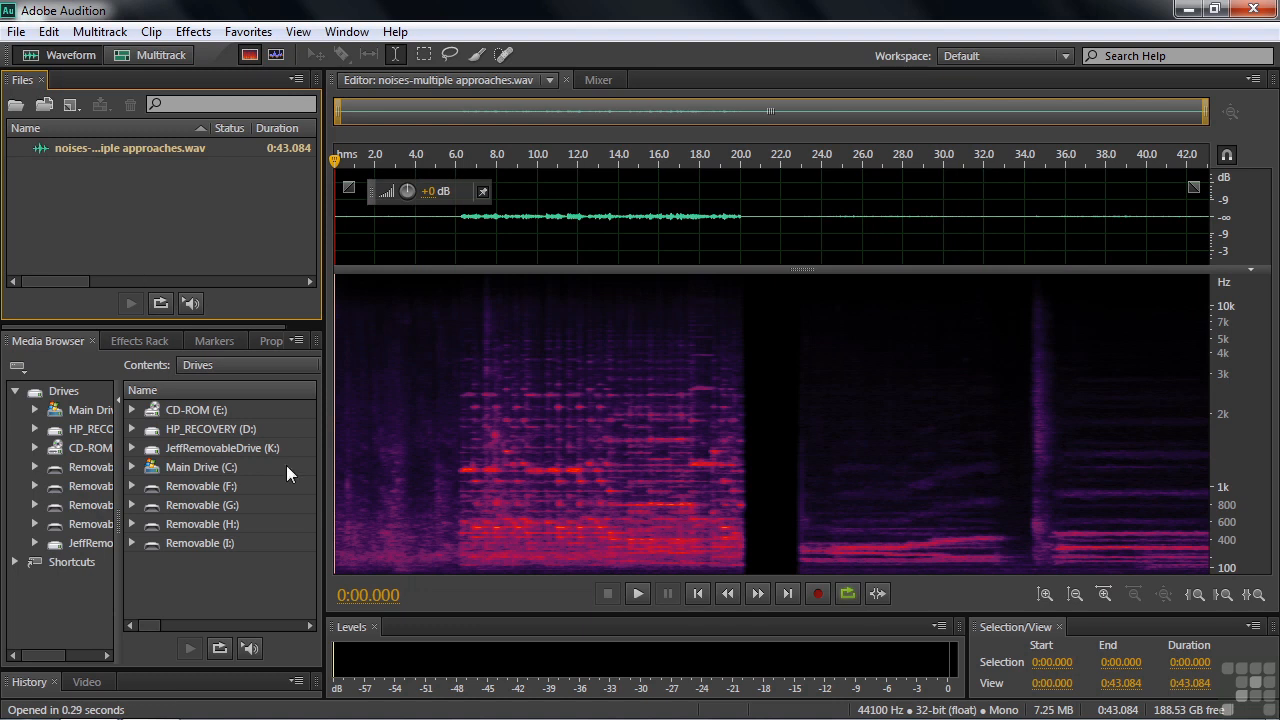
pyautogui.click(456, 508)
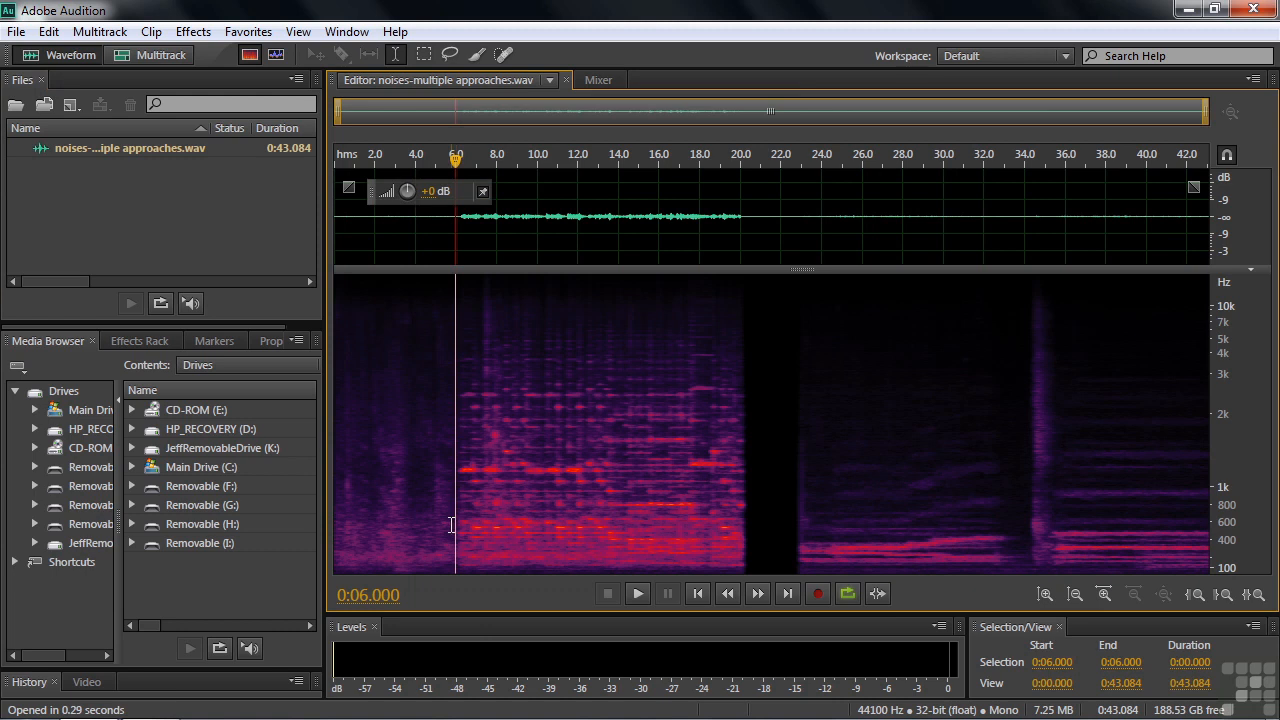
pyautogui.press('space')
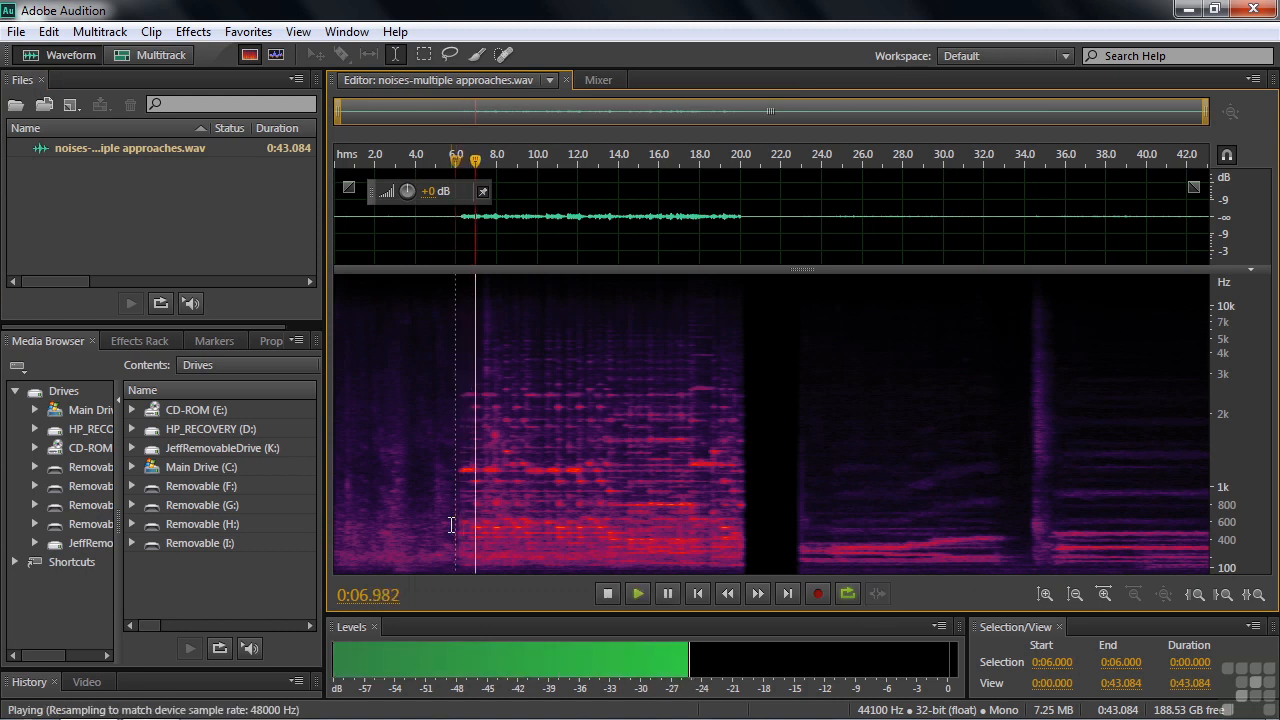
pyautogui.press('space')
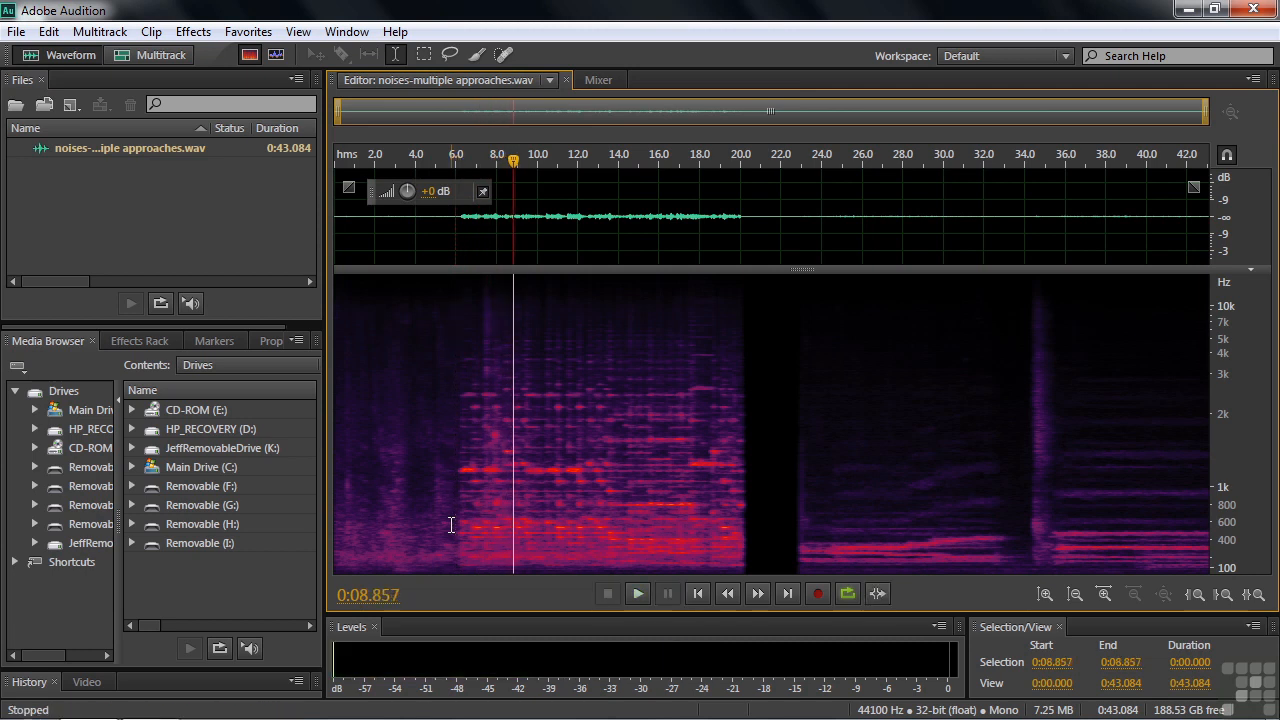
# - Amplify the entire file and play it back from about 5 seconds
pyautogui.moveTo(430, 192); pyautogui.dragTo(475, 207)
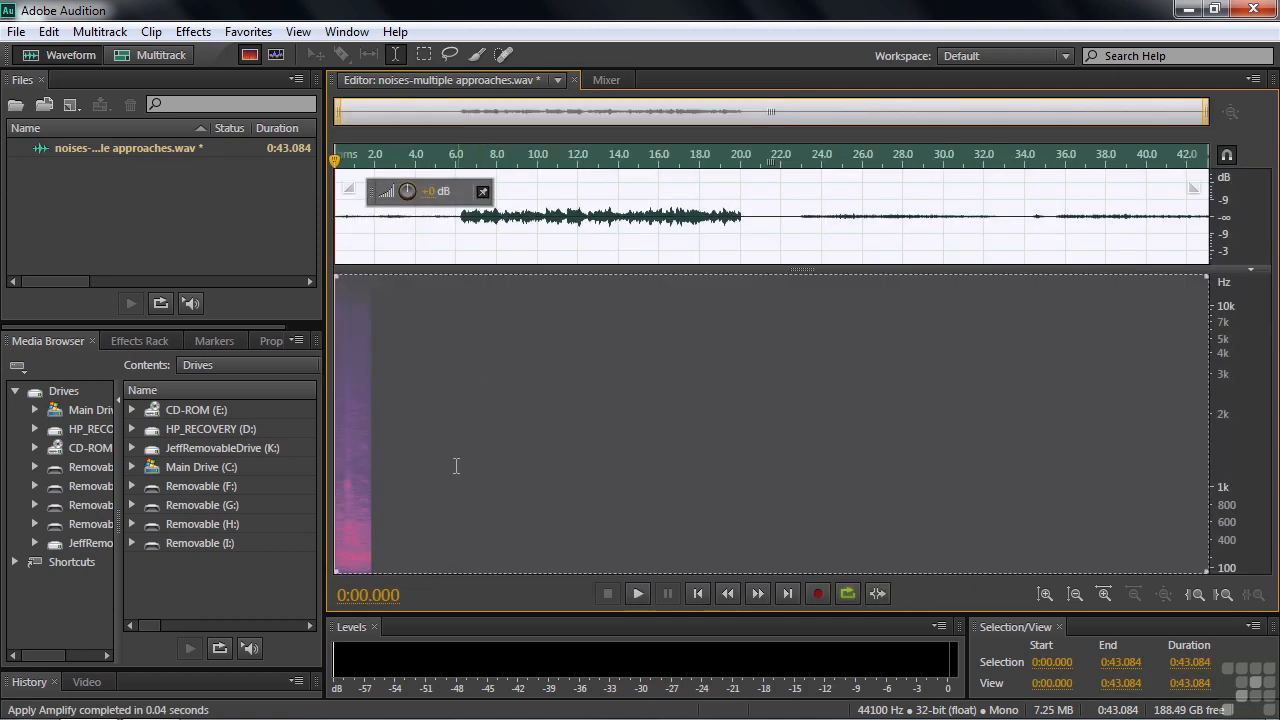
pyautogui.click(437, 475)
pyautogui.press('space')
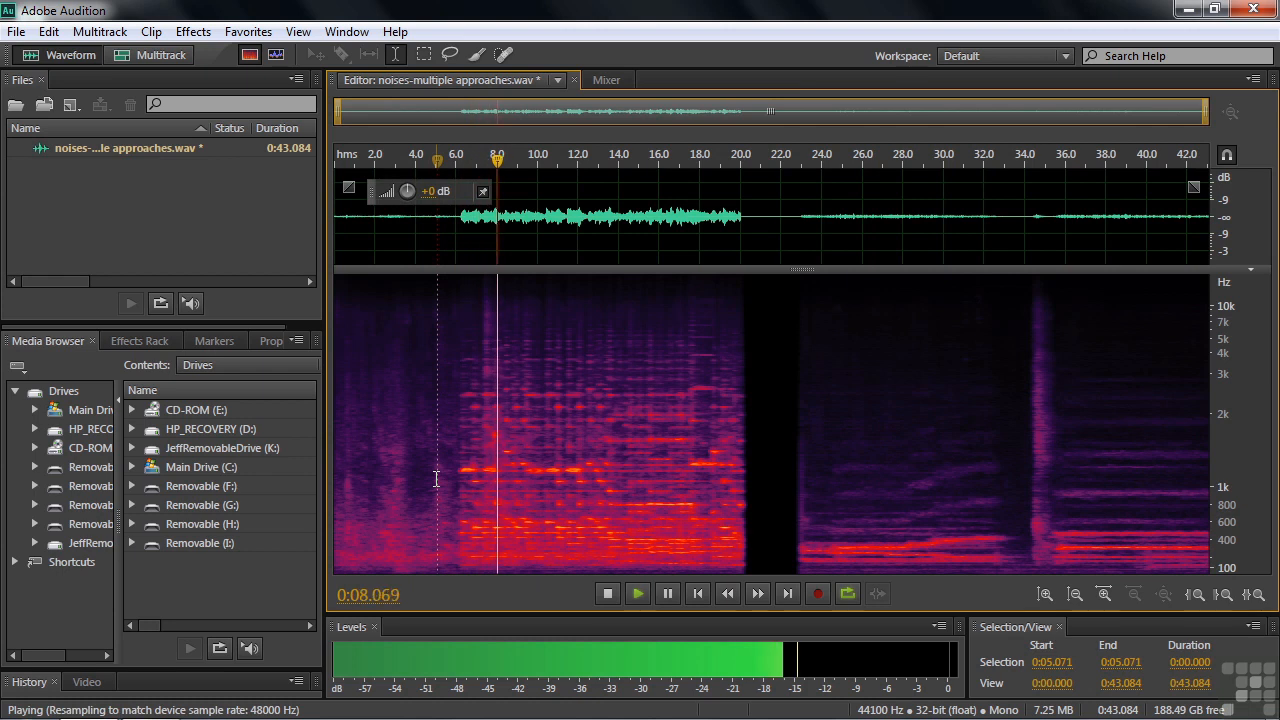
pyautogui.press('space')
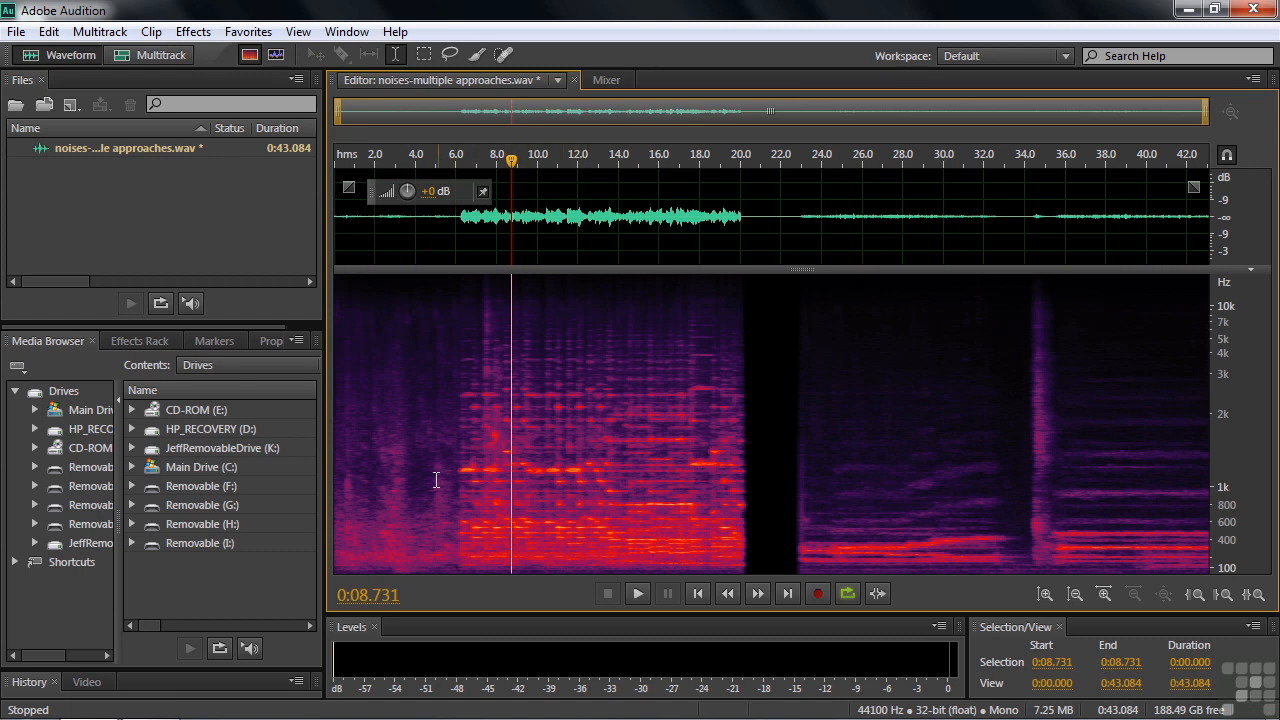
# - Open the Noise Reduction process and select the noise-only section from about 3.6 to 5.6 seconds
pyautogui.click(195, 32)
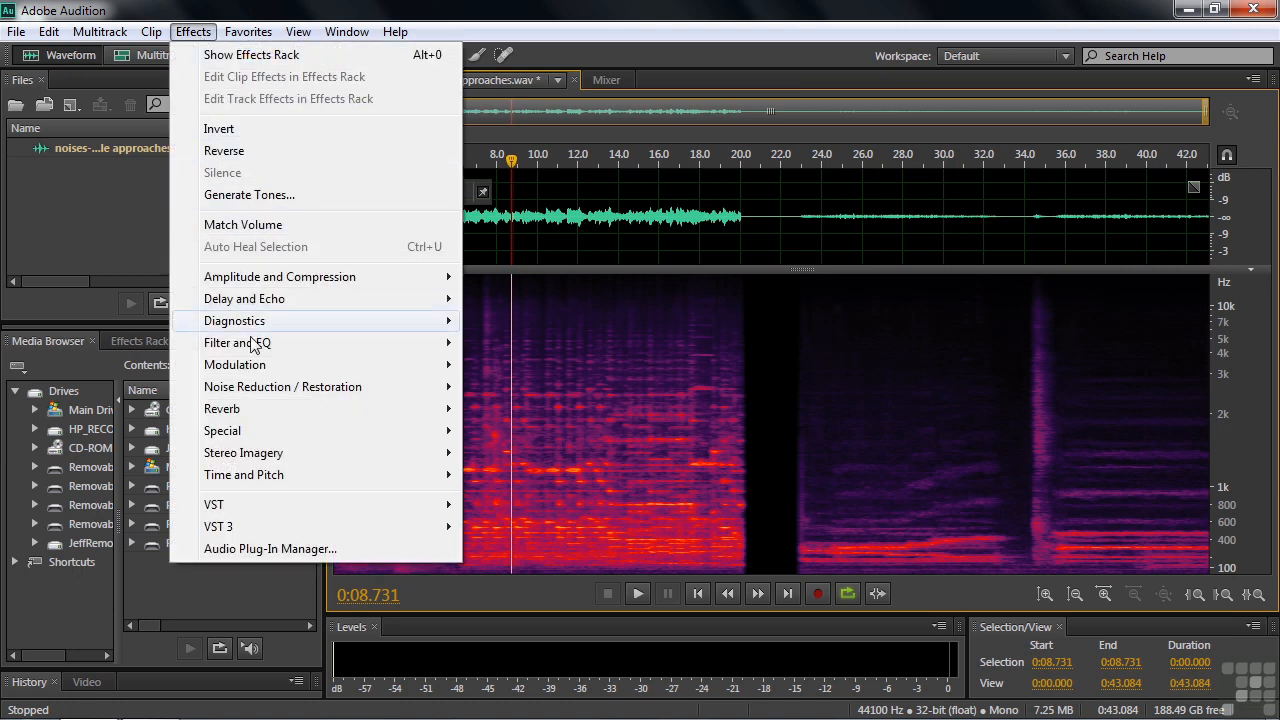
pyautogui.moveTo(258, 390)
pyautogui.click(505, 409)
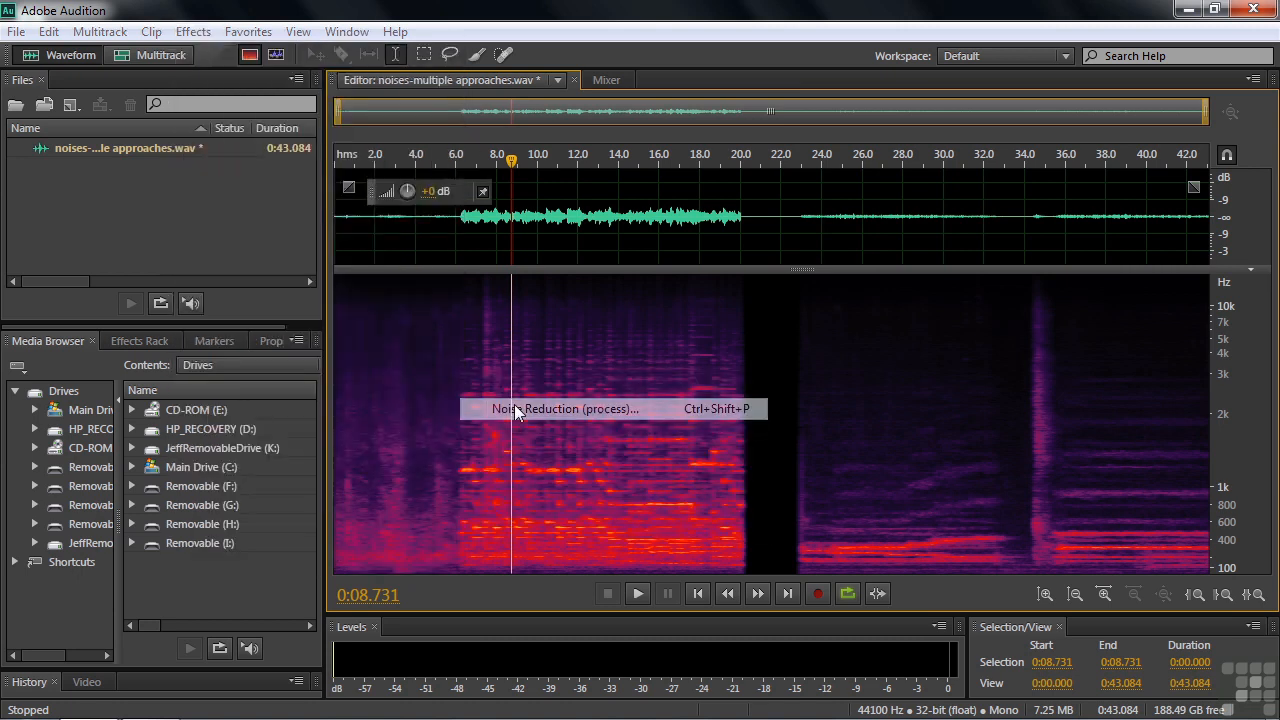
pyautogui.moveTo(478, 20); pyautogui.dragTo(1096, 23)
pyautogui.click(411, 500)
pyautogui.moveTo(424, 500); pyautogui.dragTo(449, 499)
pyautogui.moveTo(977, 17); pyautogui.dragTo(937, 706)
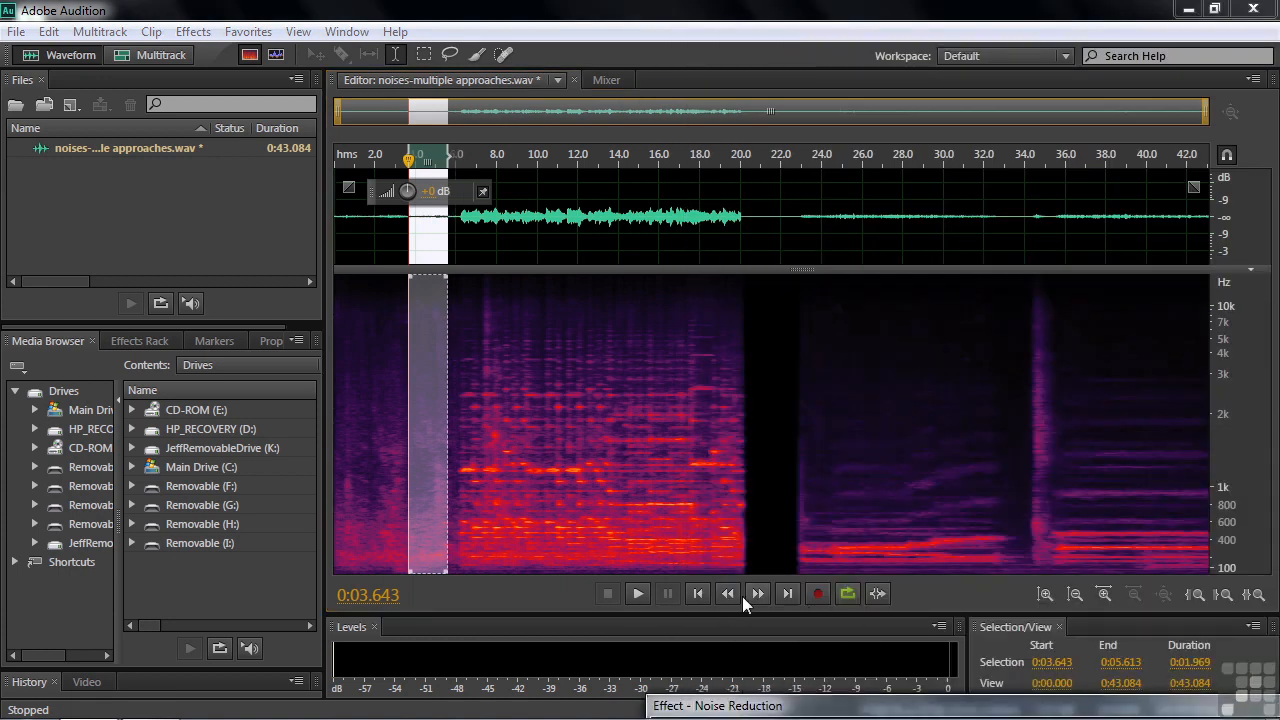
# - Listen to the selected noise-only section and capture it as the noise print
pyautogui.click(636, 594)
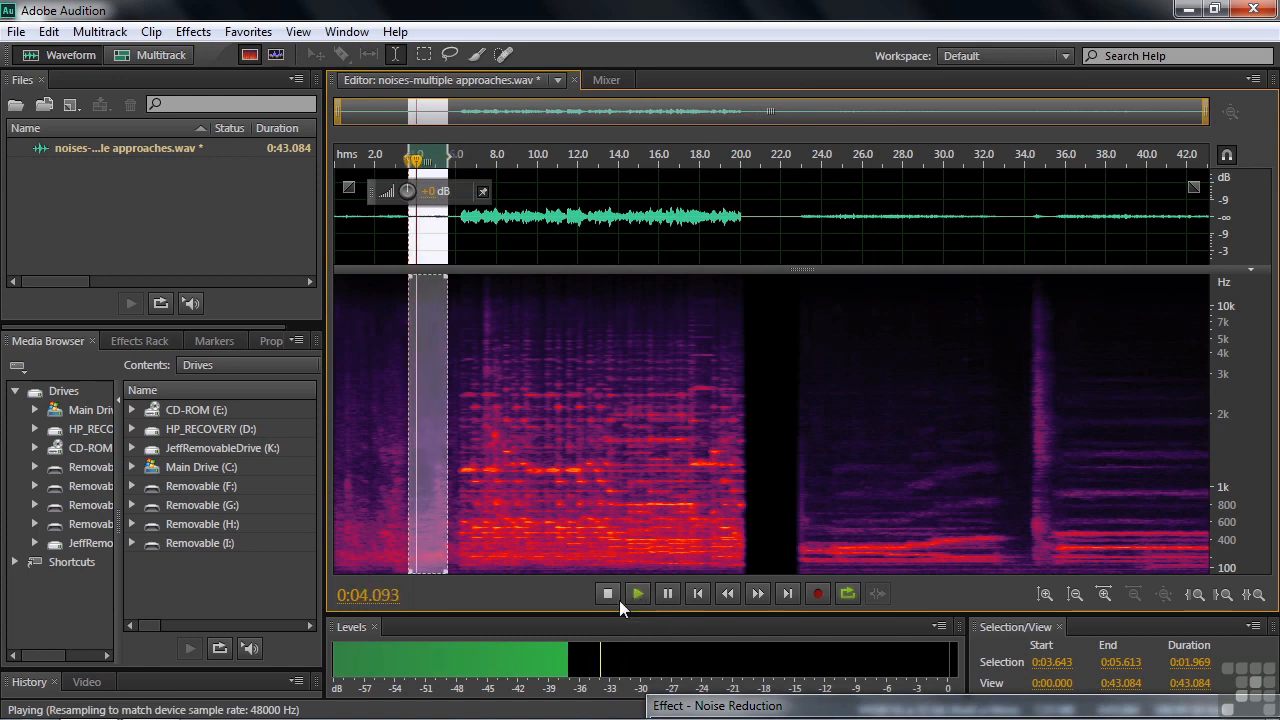
pyautogui.click(607, 594)
pyautogui.moveTo(993, 709); pyautogui.dragTo(937, 40)
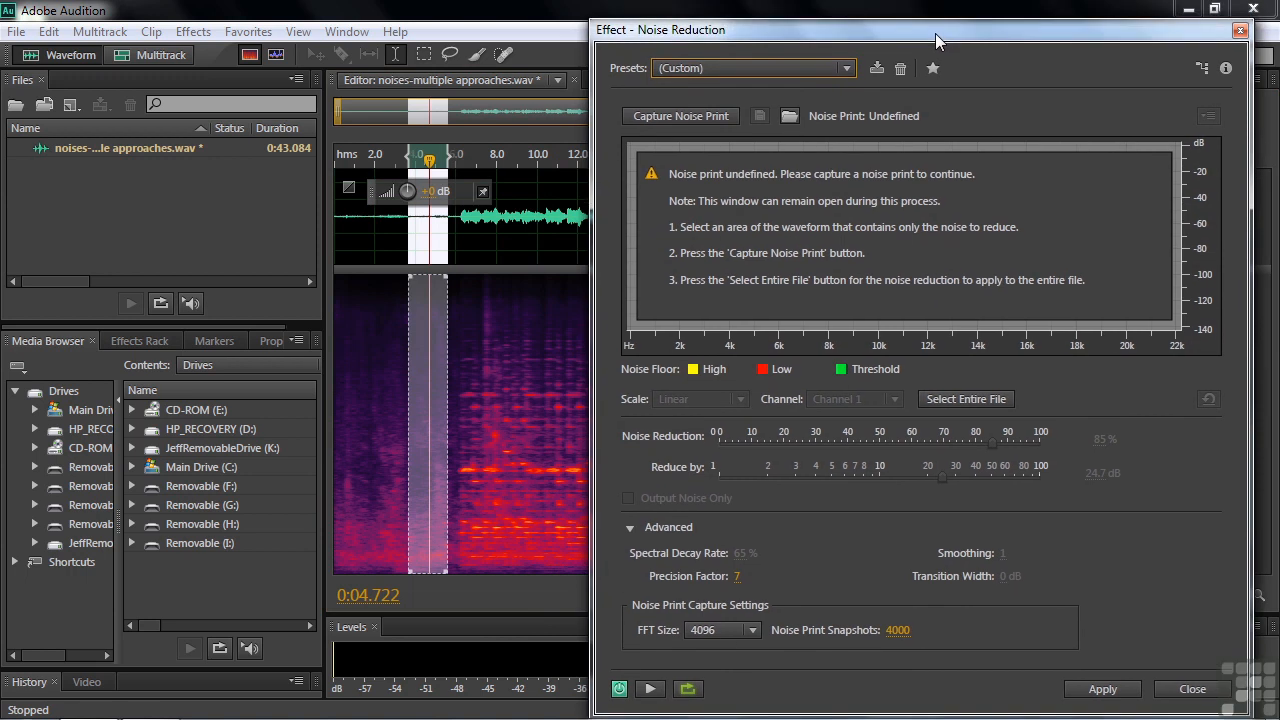
pyautogui.click(698, 118)
# - Select the audio from about 3.3 to 21.1 seconds as the range for noise reduction
pyautogui.moveTo(928, 38); pyautogui.dragTo(1279, 58)
pyautogui.click(382, 515)
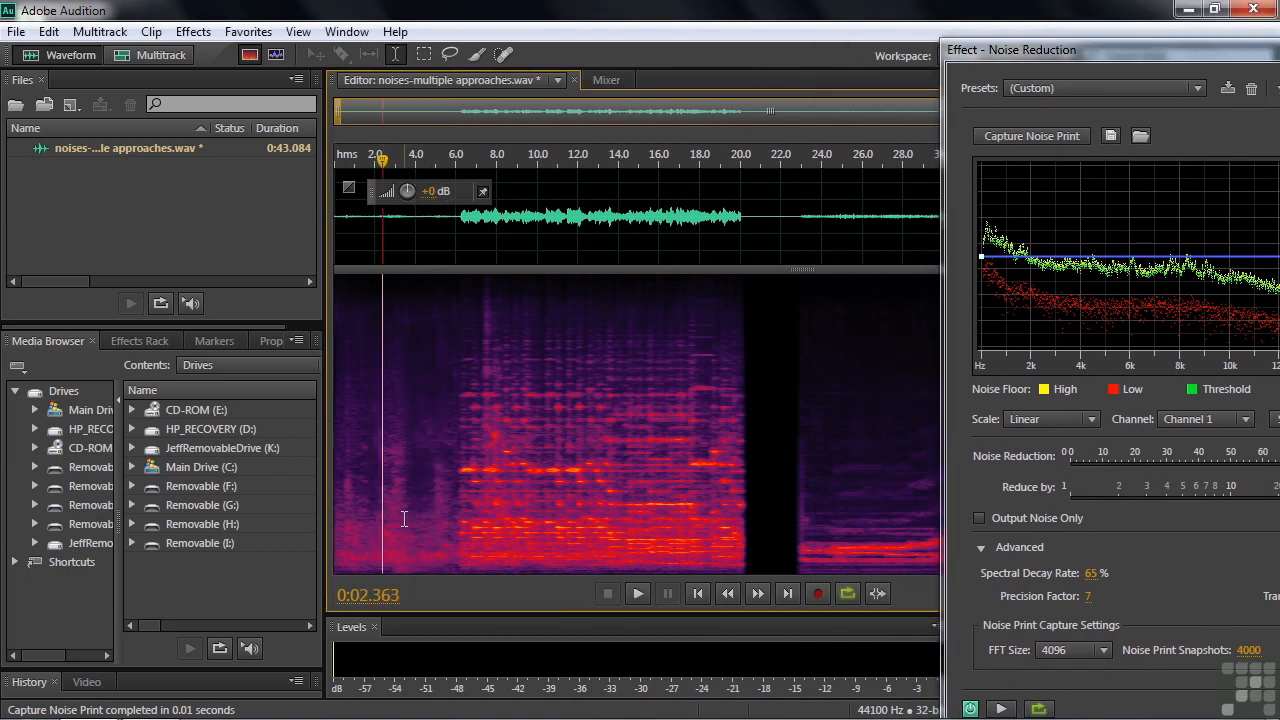
pyautogui.moveTo(403, 518); pyautogui.dragTo(710, 524)
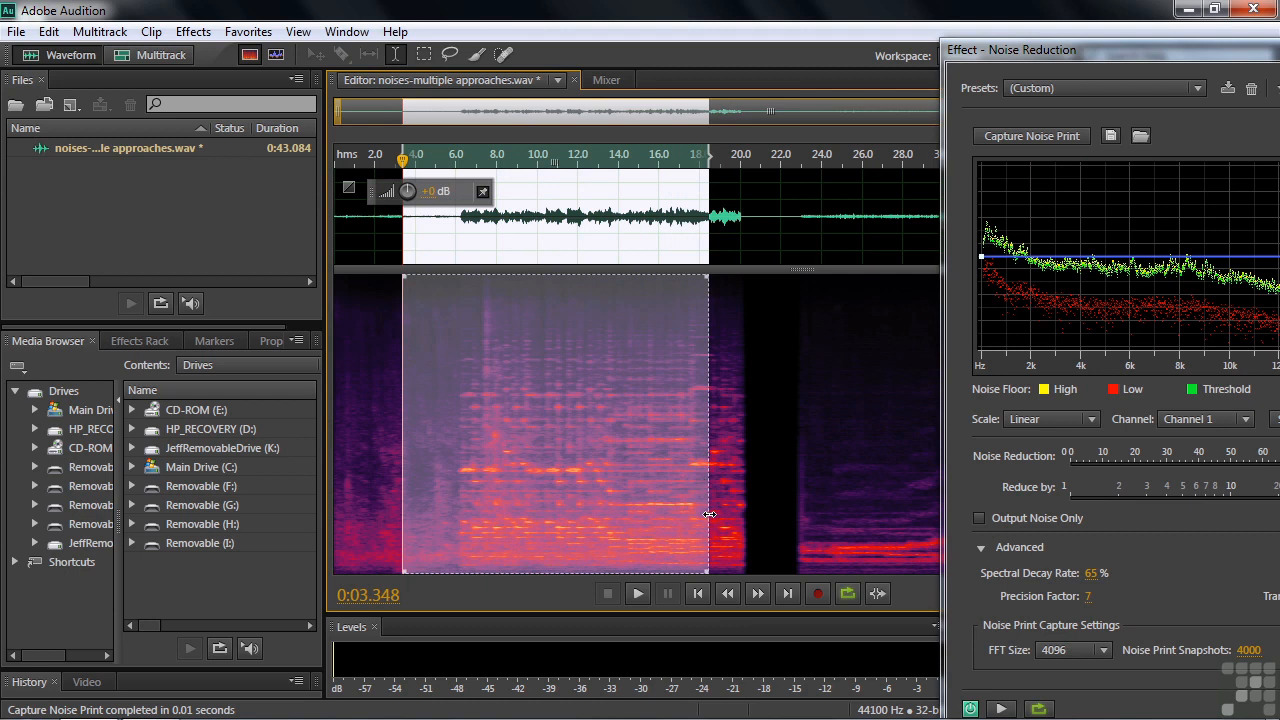
pyautogui.moveTo(709, 514); pyautogui.dragTo(763, 518)
# - Preview the noise reduction, set Noise Reduction to 79% and Reduce by to 17.5 dB, and apply it to the selection
pyautogui.moveTo(1249, 61); pyautogui.dragTo(703, 27)
pyautogui.click(456, 673)
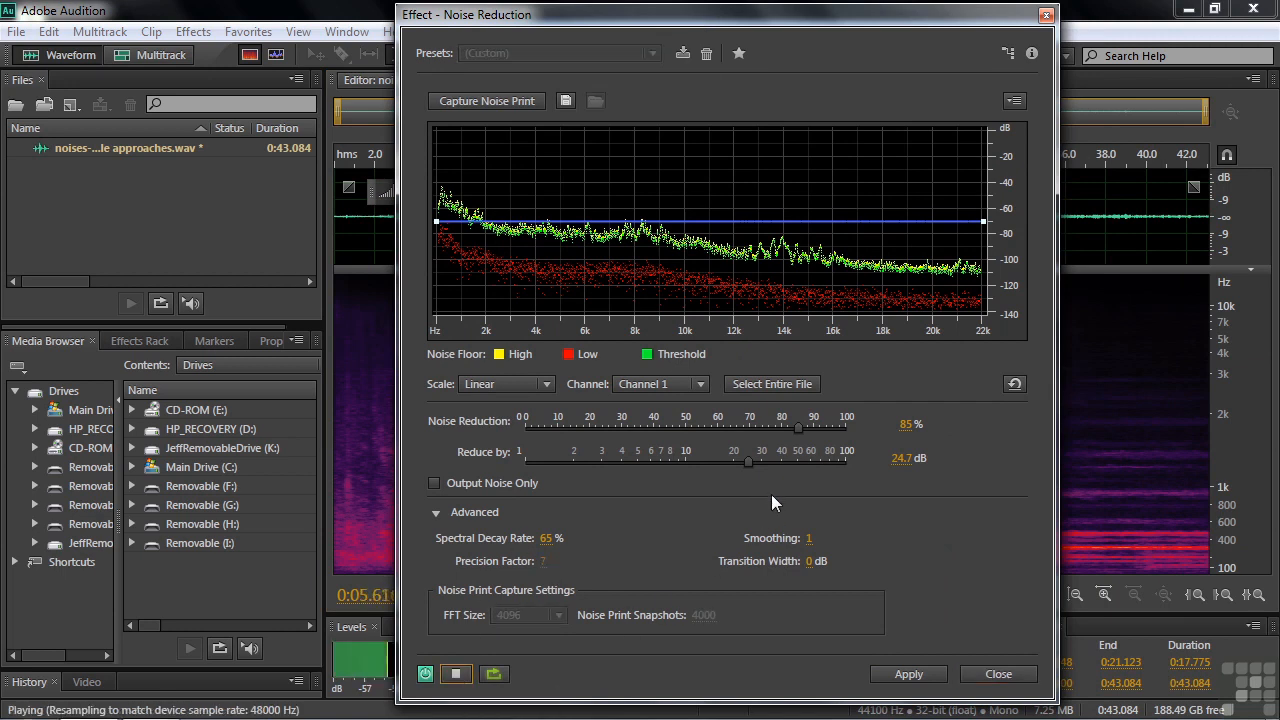
pyautogui.moveTo(765, 461); pyautogui.dragTo(750, 459)
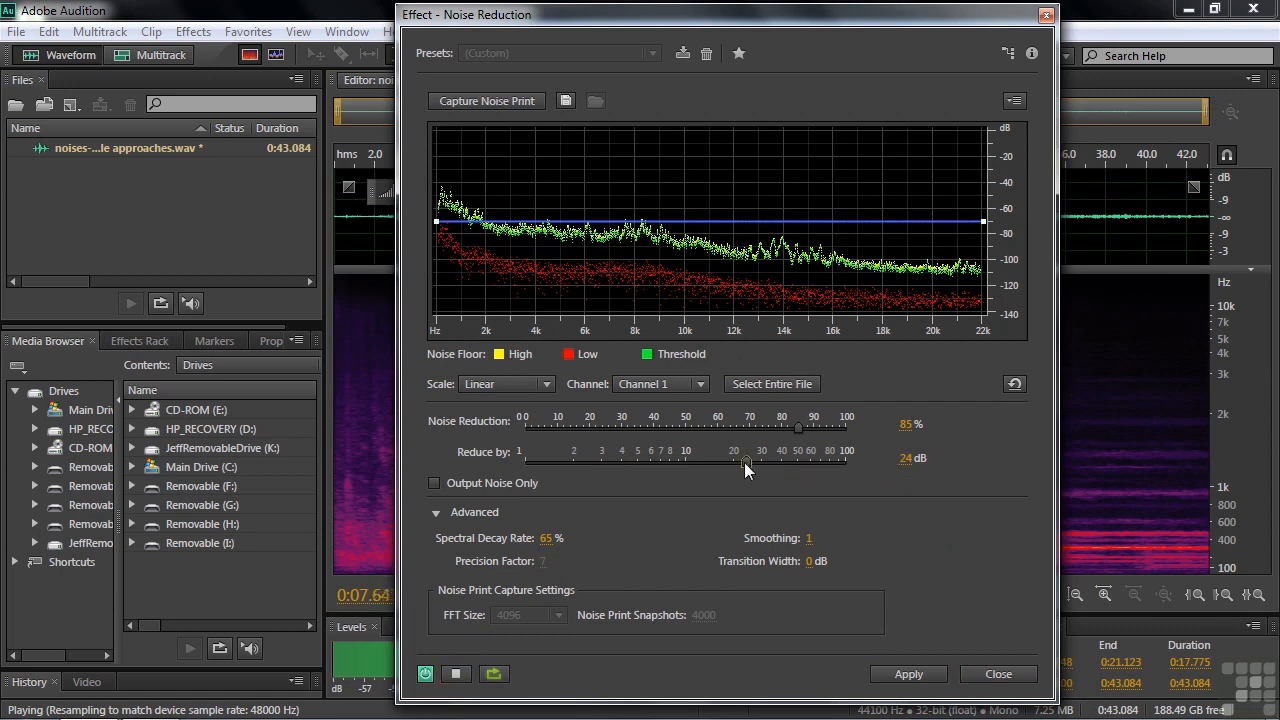
pyautogui.moveTo(799, 425); pyautogui.dragTo(722, 461)
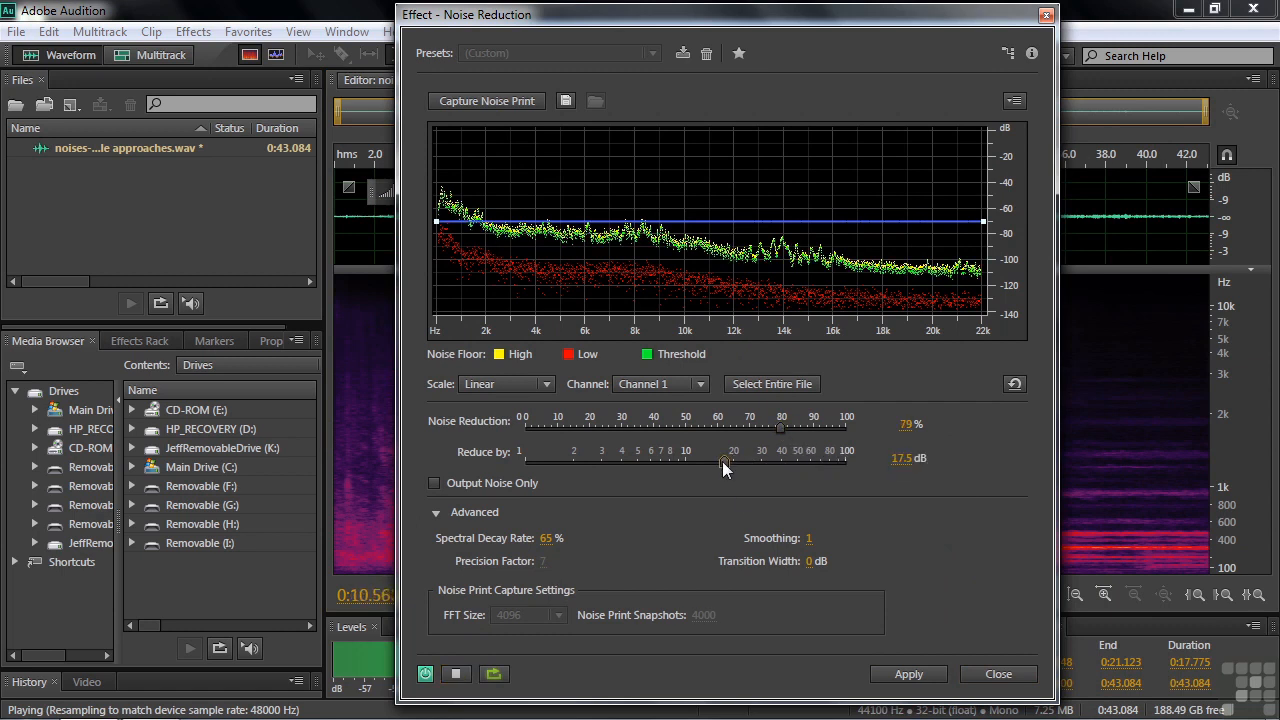
pyautogui.click(909, 676)
# - Play the noise-reduced audio from about 4.5 seconds in short passages to listen for remaining noises
pyautogui.click(400, 440)
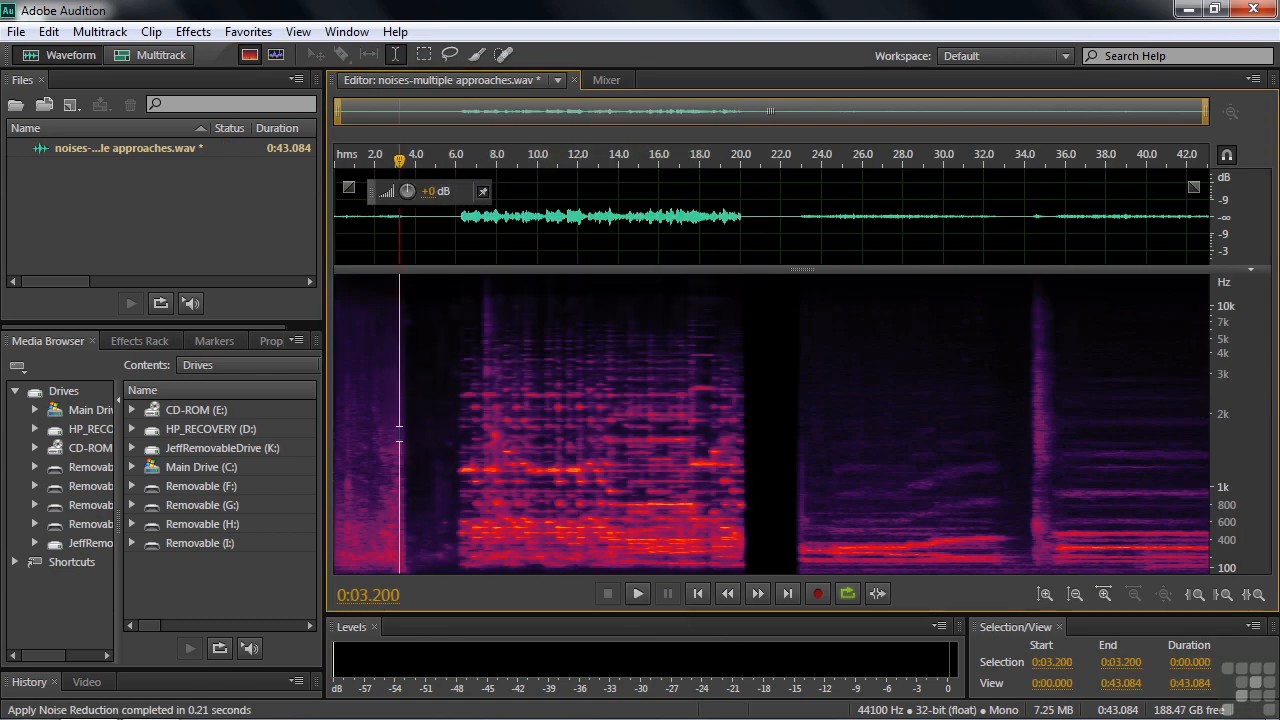
pyautogui.click(426, 447)
pyautogui.press('space')
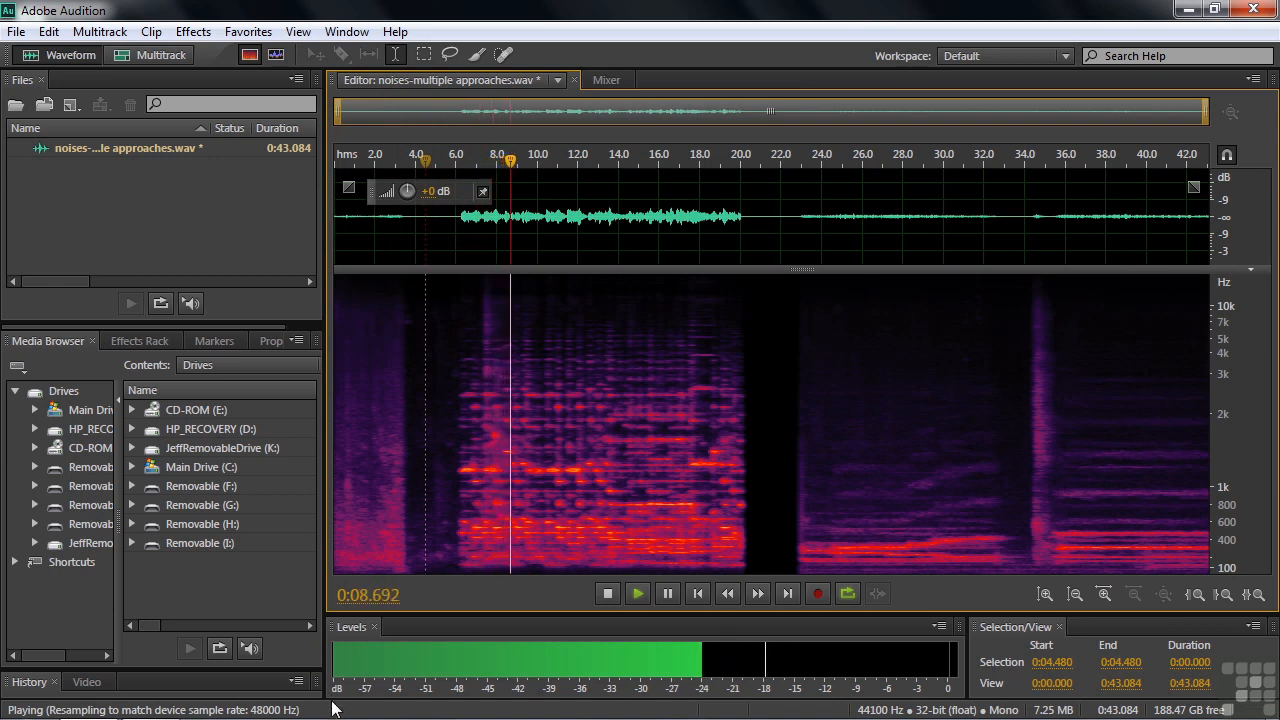
pyautogui.press('space')
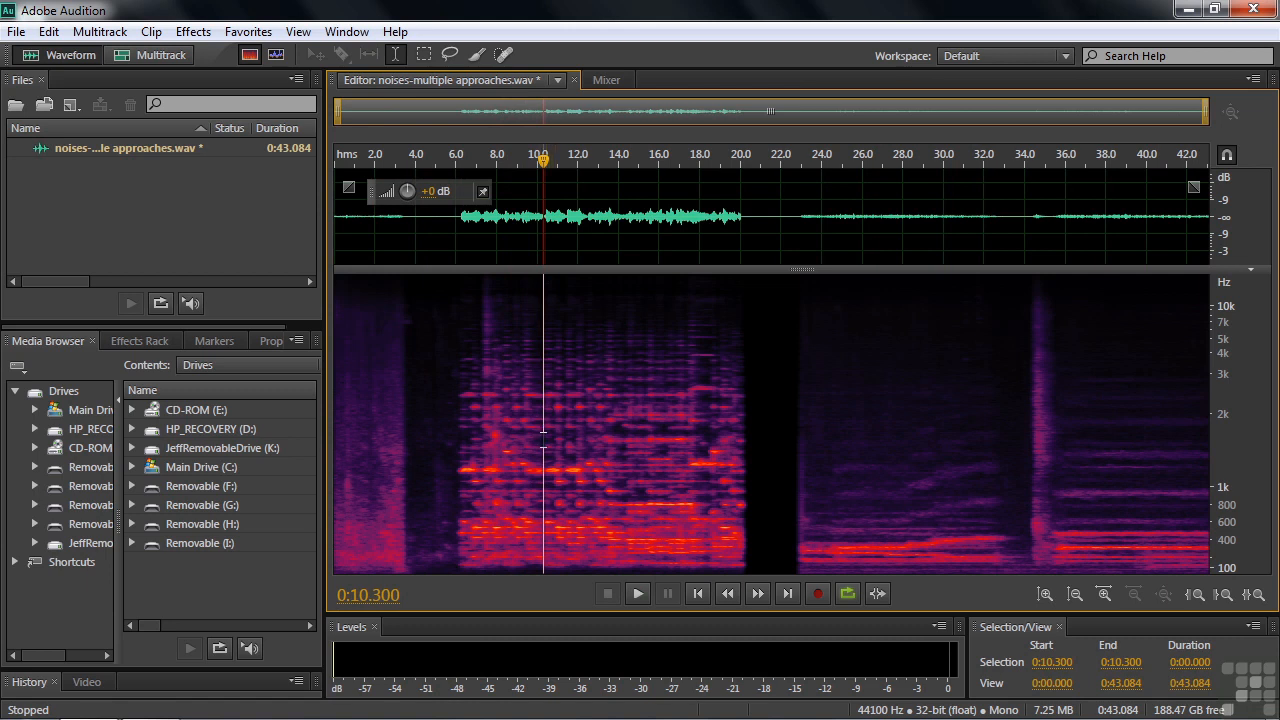
pyautogui.press('space')
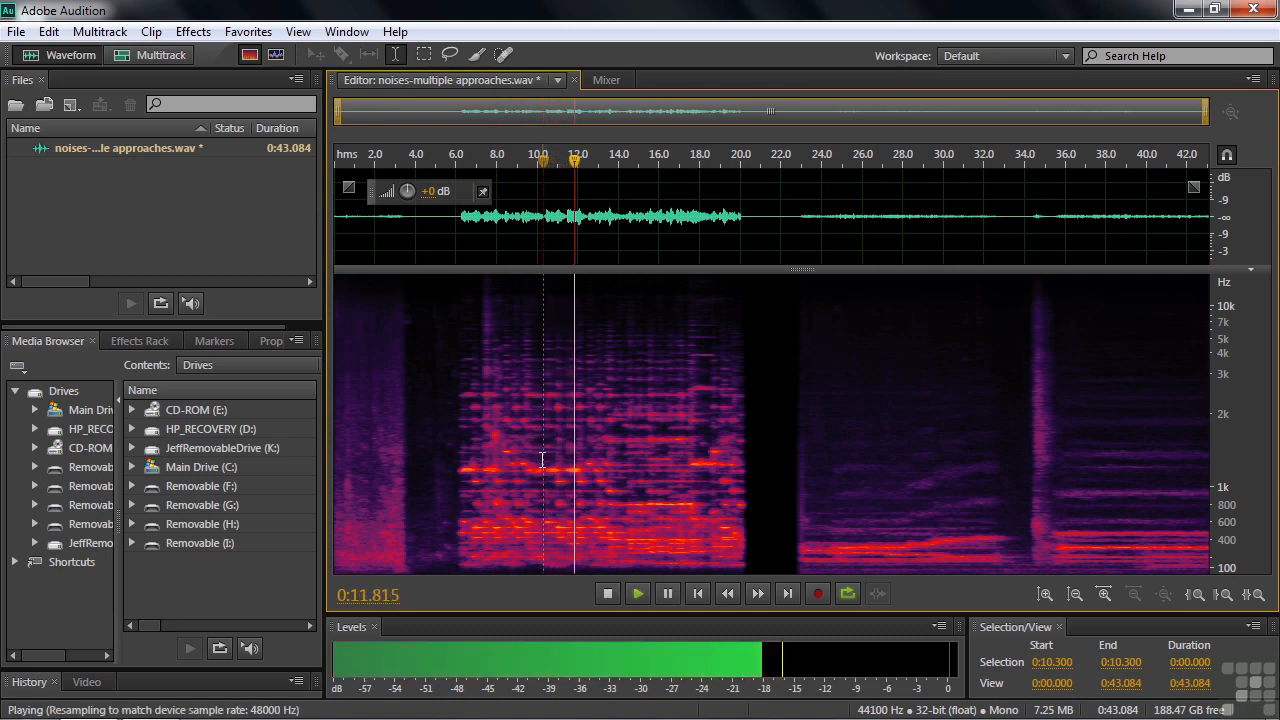
pyautogui.press('space')
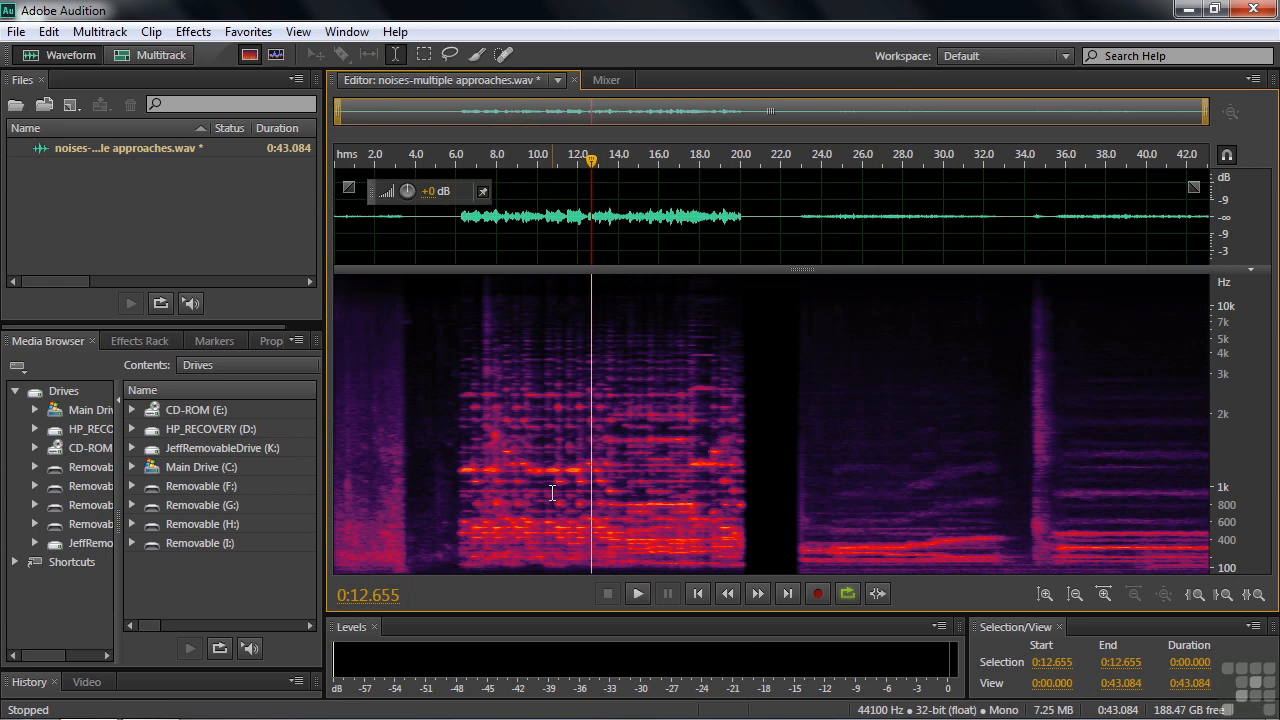
pyautogui.press('space')
pyautogui.press('space')
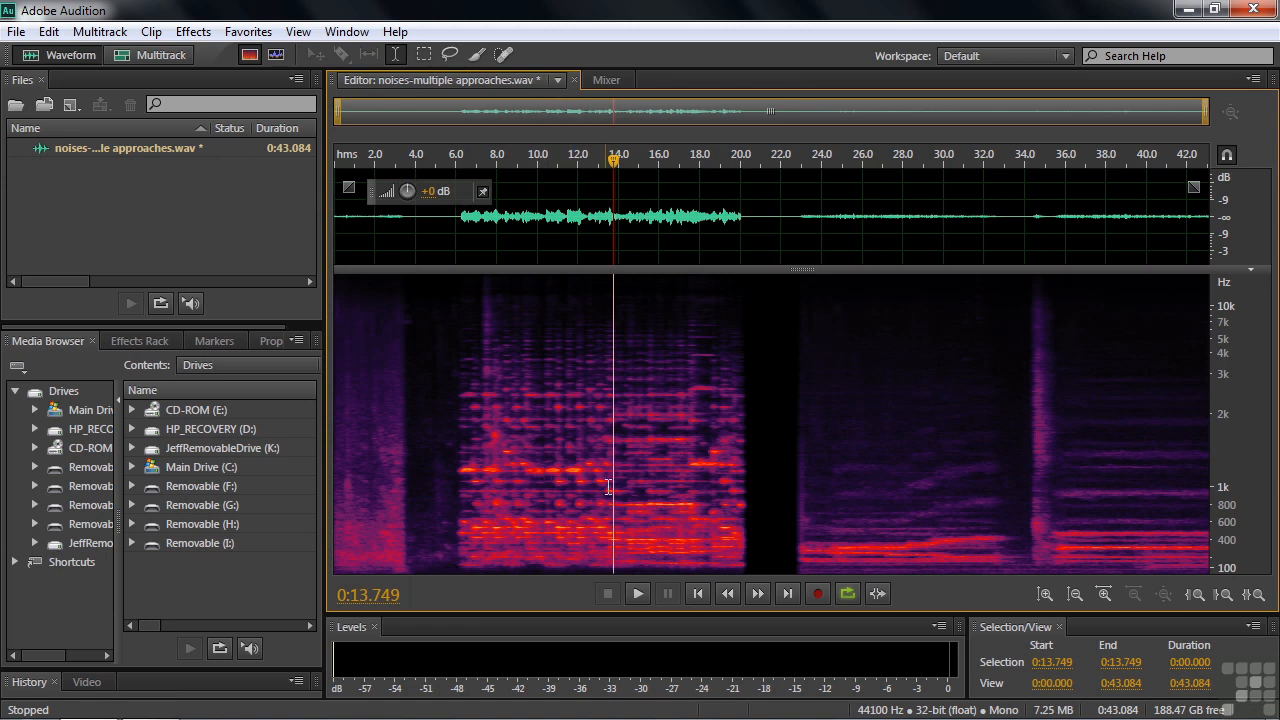
# - Replay the audio from the 6-second mark and add a marker at about 10.27 seconds
pyautogui.click(456, 465)
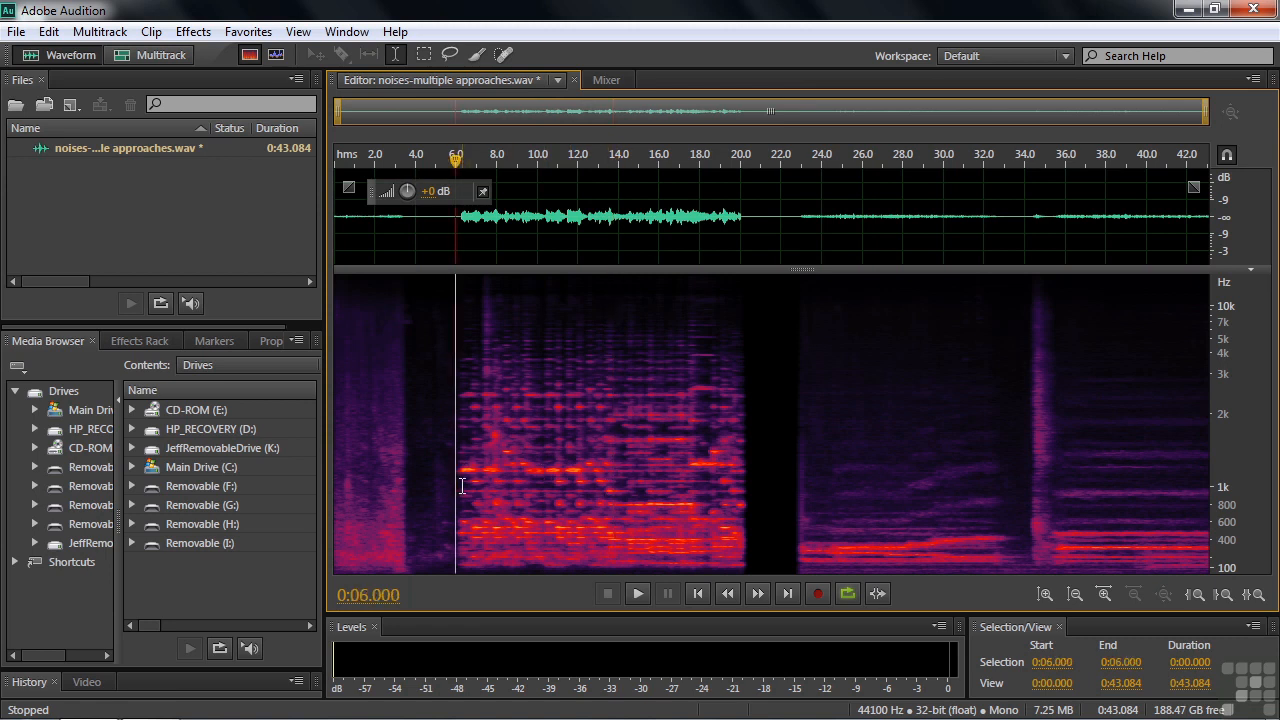
pyautogui.press('space')
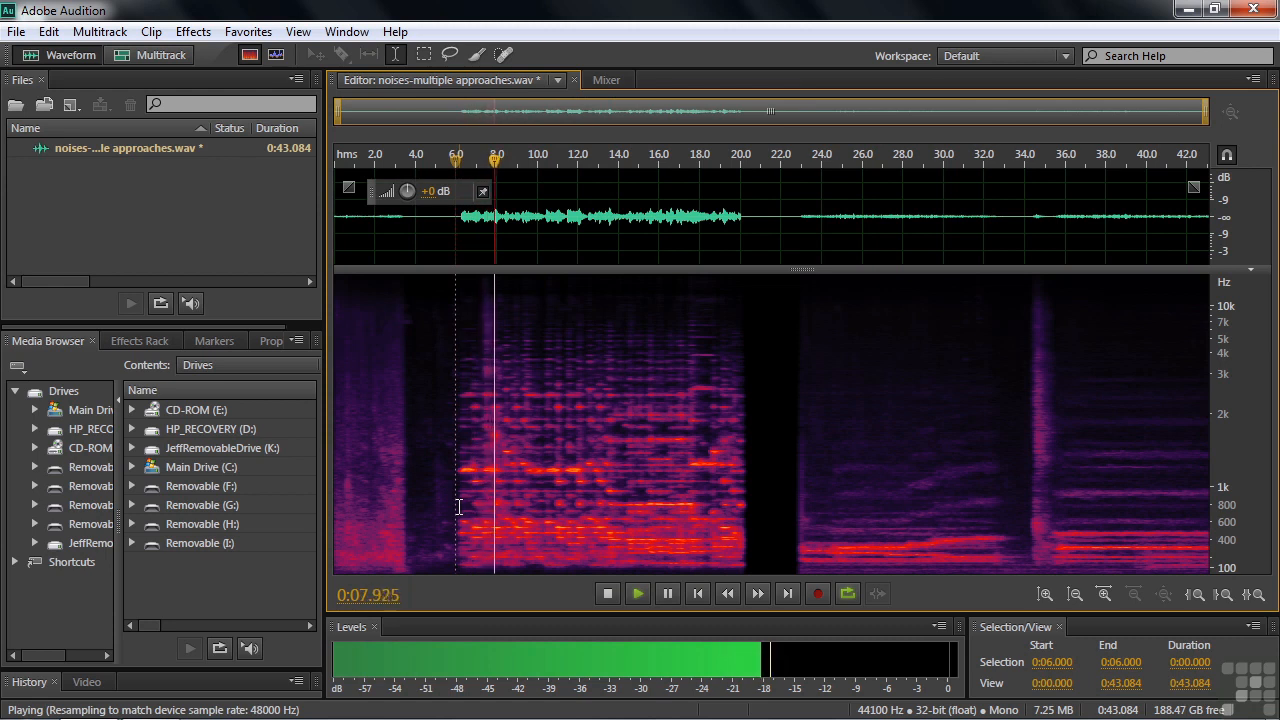
pyautogui.press('space')
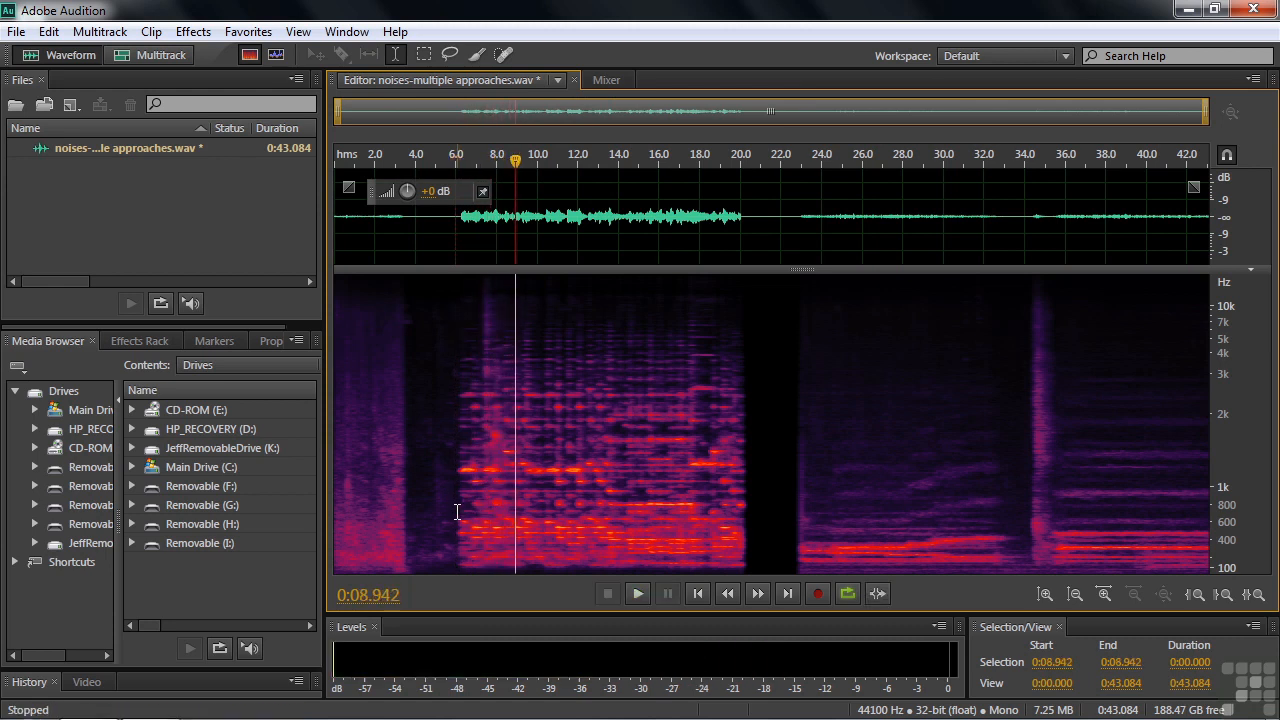
pyautogui.click(458, 485)
pyautogui.press('space')
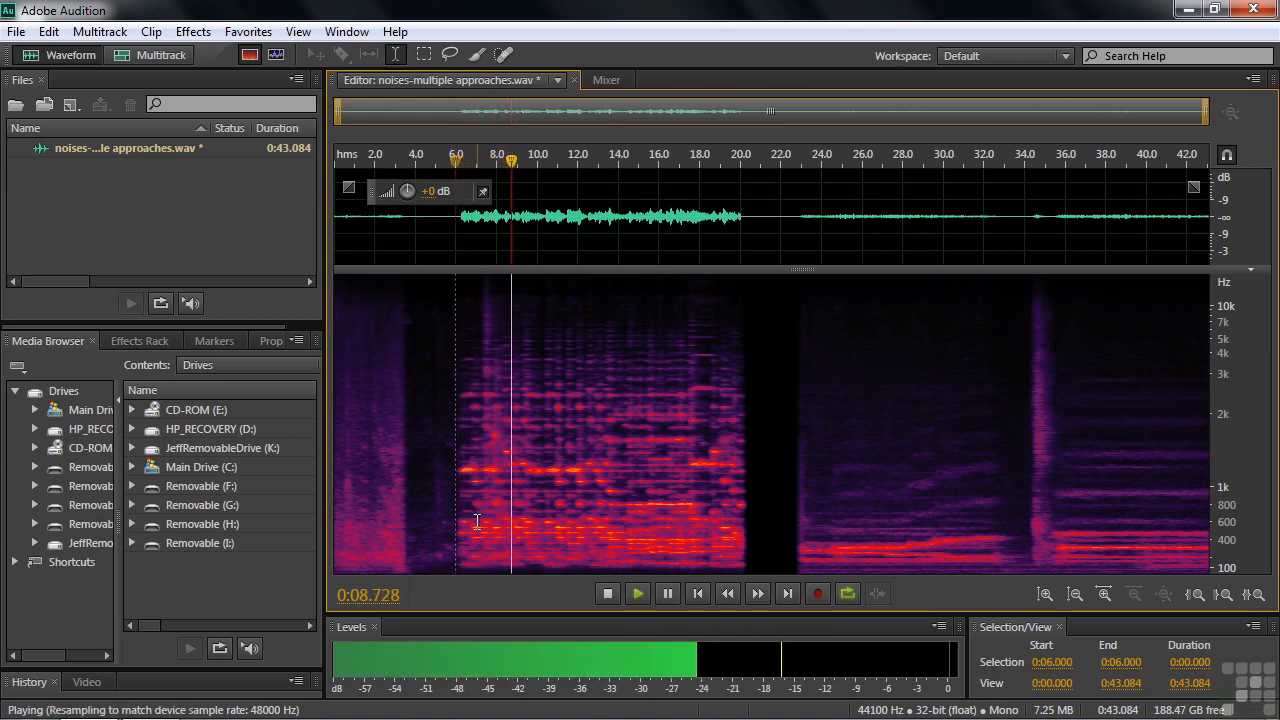
pyautogui.press('space')
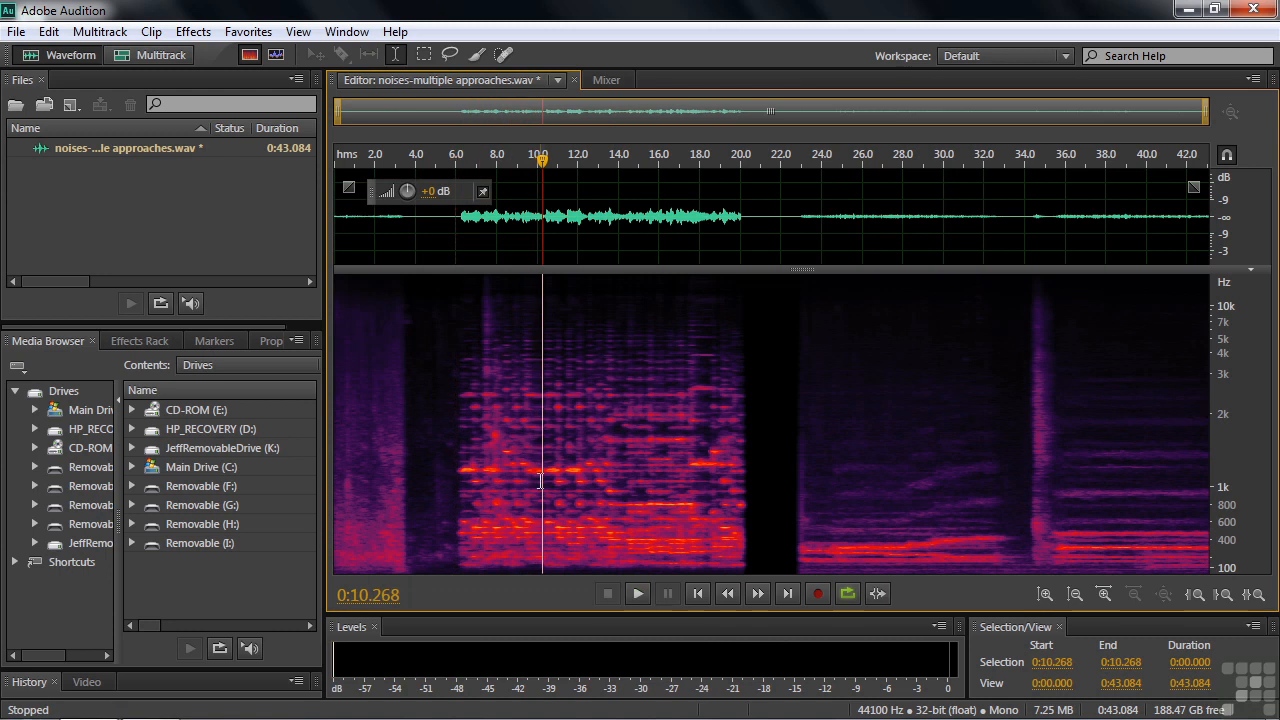
pyautogui.press('m')
# - Play on from the first marker and add a second marker at about 12.75 seconds
pyautogui.press('space')
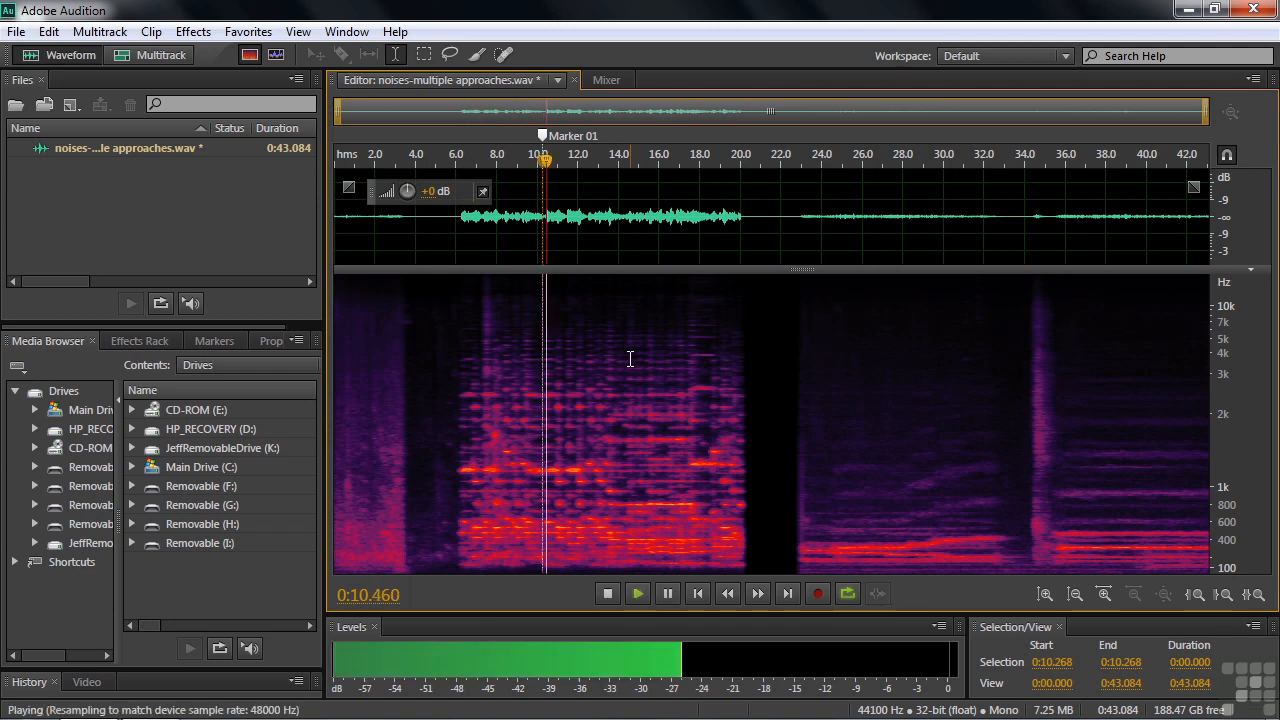
pyautogui.press('space')
pyautogui.moveTo(600, 162); pyautogui.dragTo(596, 162)
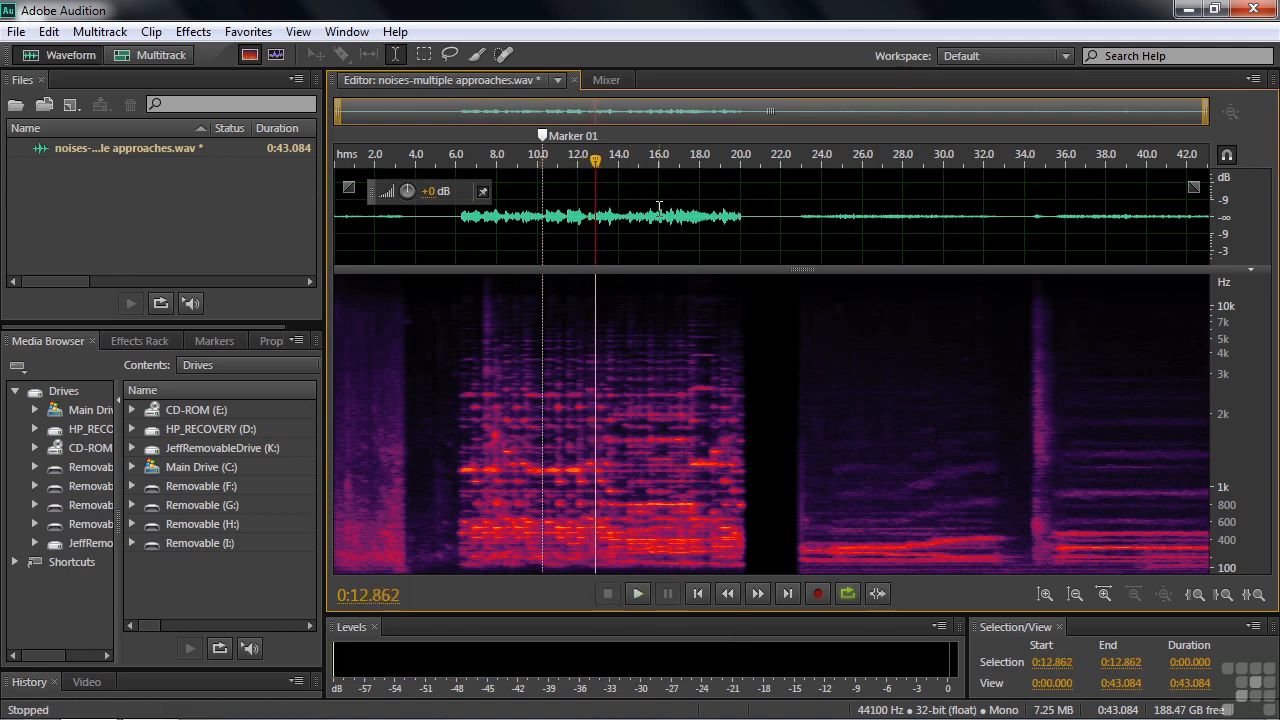
pyautogui.press('Left')
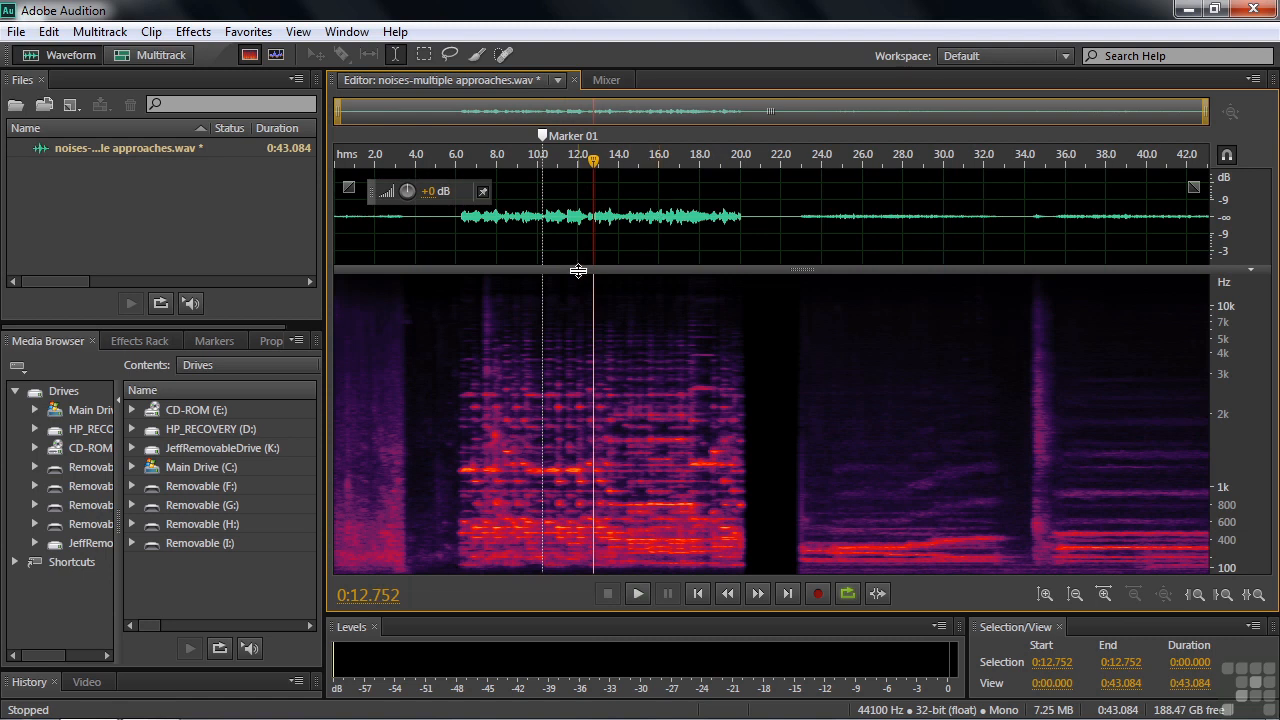
pyautogui.press('m')
# - Play the passage across the first marker, starting from about 9.7 seconds
pyautogui.moveTo(441, 156); pyautogui.dragTo(548, 168)
pyautogui.moveTo(685, 188); pyautogui.dragTo(717, 190)
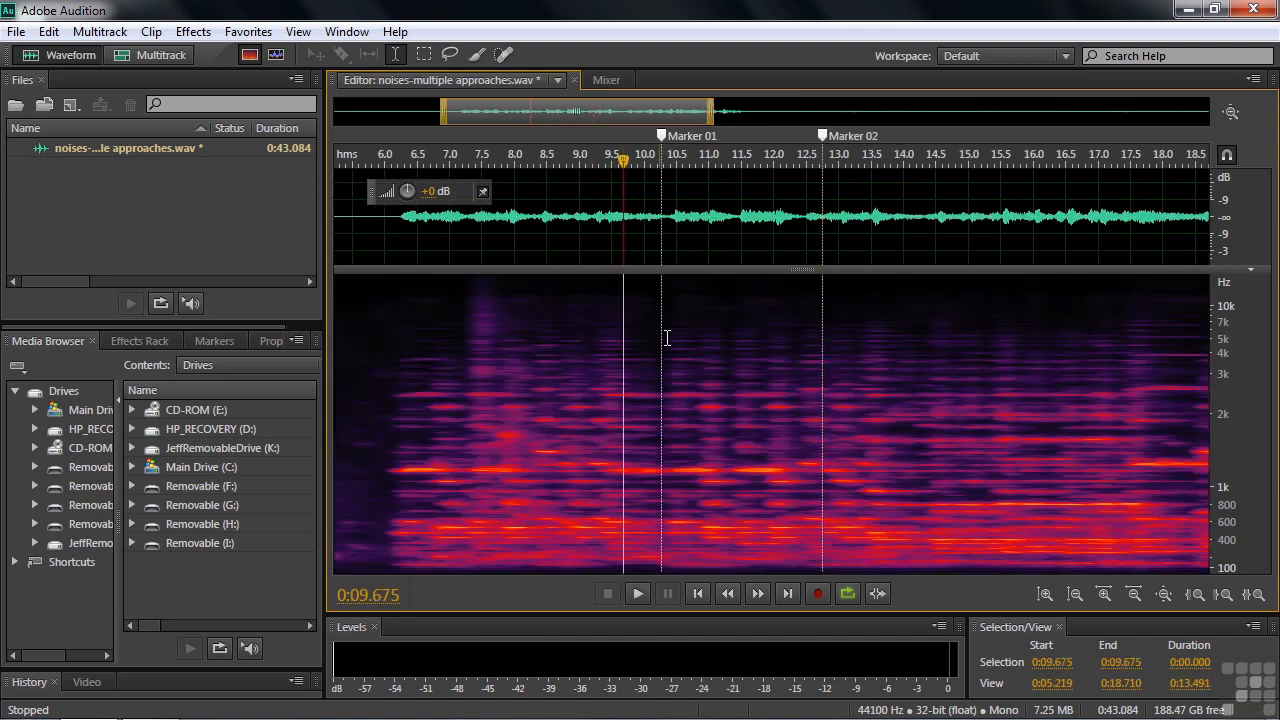
pyautogui.press('space')
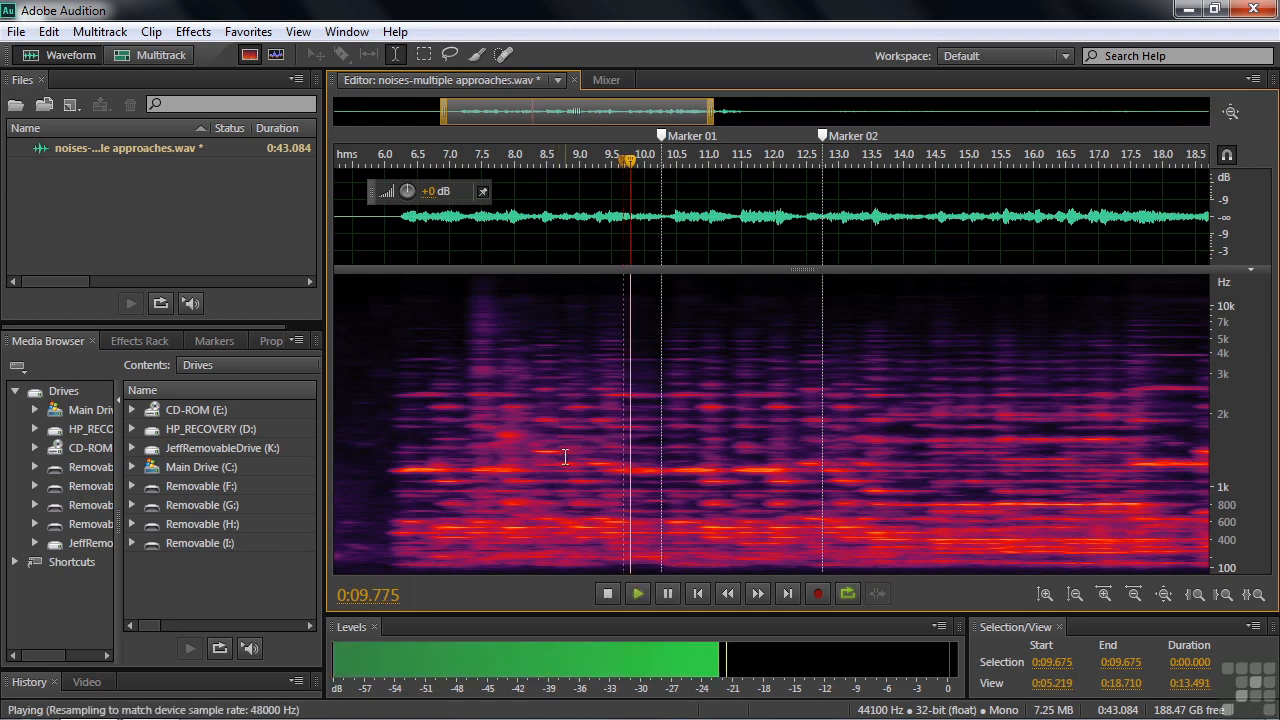
pyautogui.press('space')
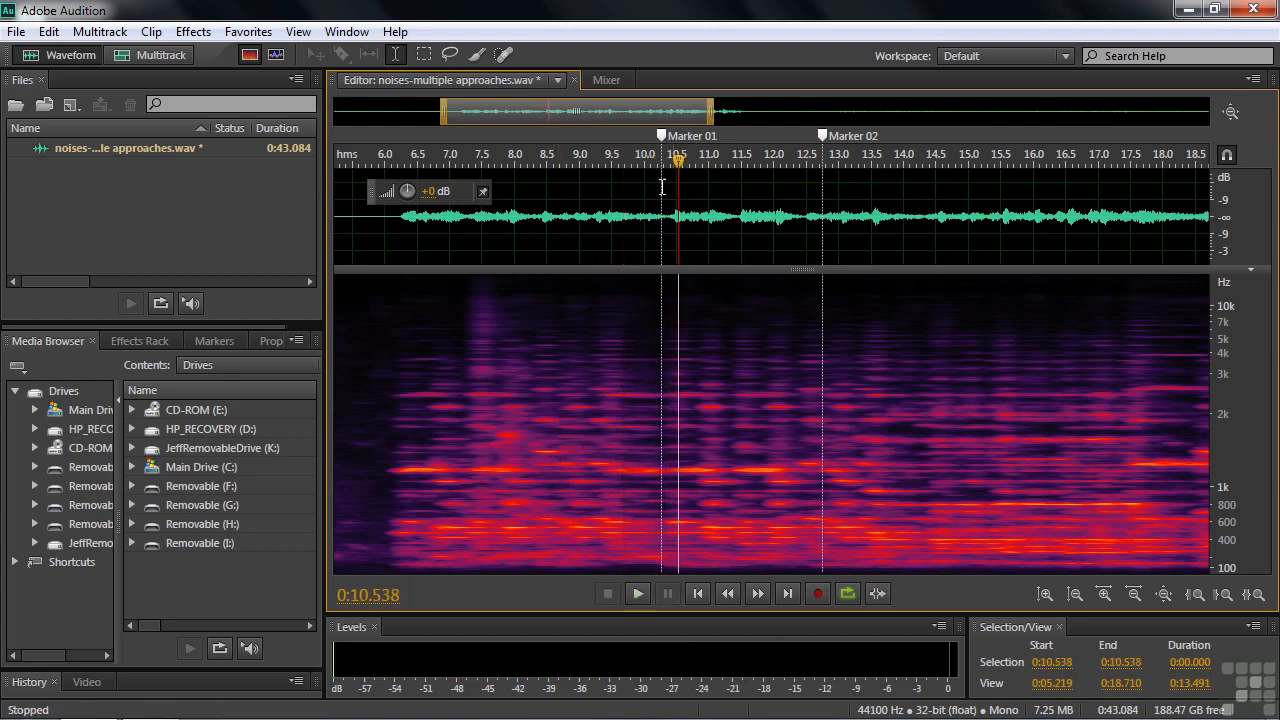
# - Replay the audio from 8.5 seconds and move the first marker to about 10.345 seconds
pyautogui.click(547, 345)
pyautogui.press('space')
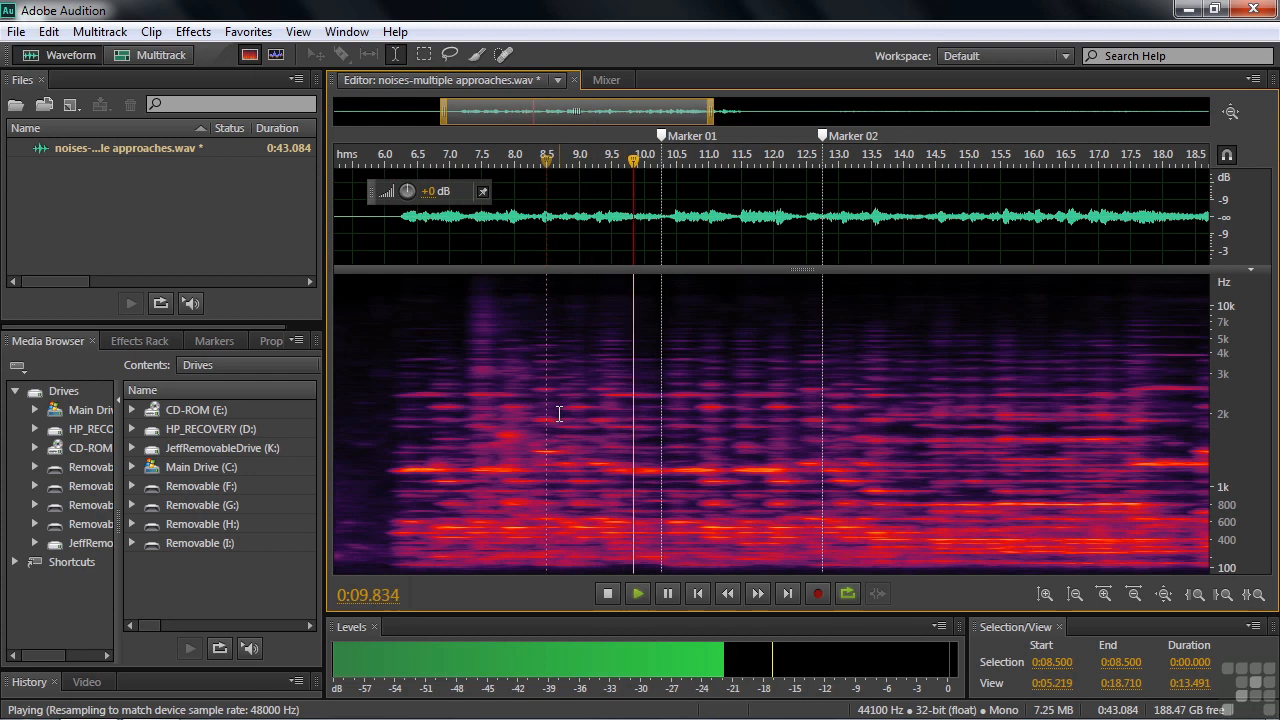
pyautogui.press('space')
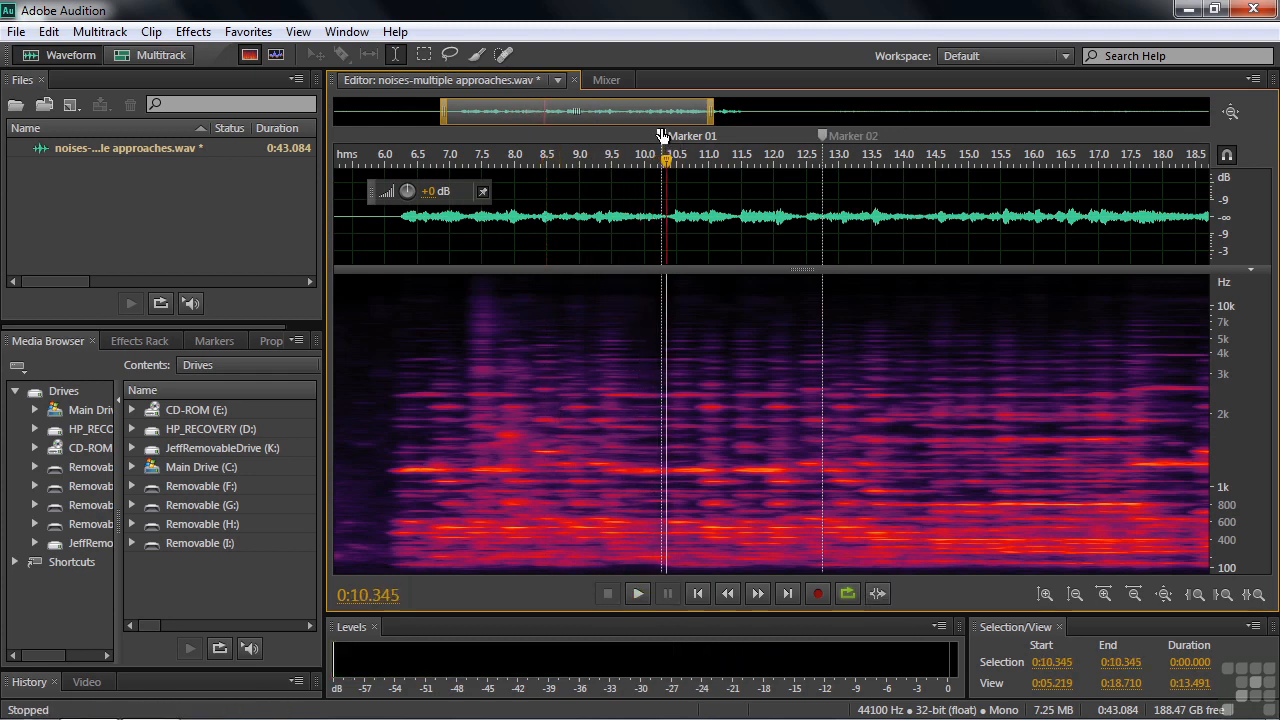
pyautogui.moveTo(661, 136); pyautogui.dragTo(666, 138)
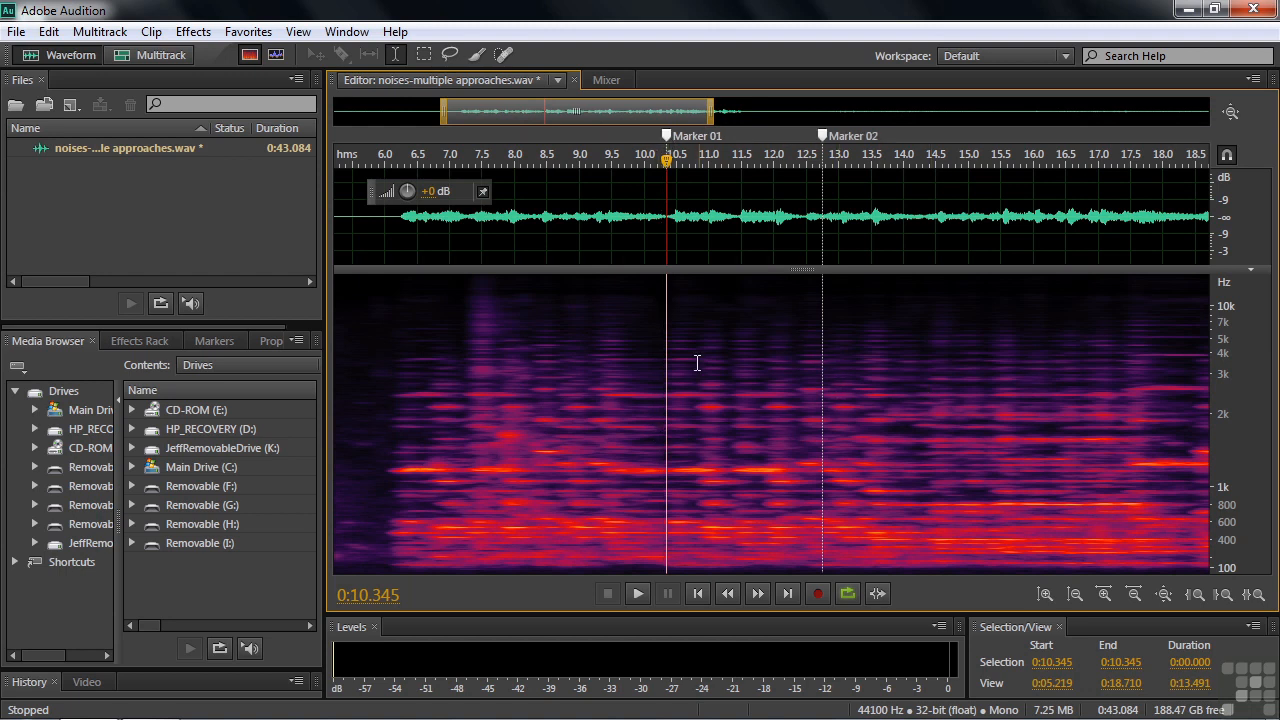
# - Copy the audio between the two markers and place the playhead at the music's start, about 6.206 seconds
pyautogui.moveTo(666, 388); pyautogui.dragTo(820, 412)
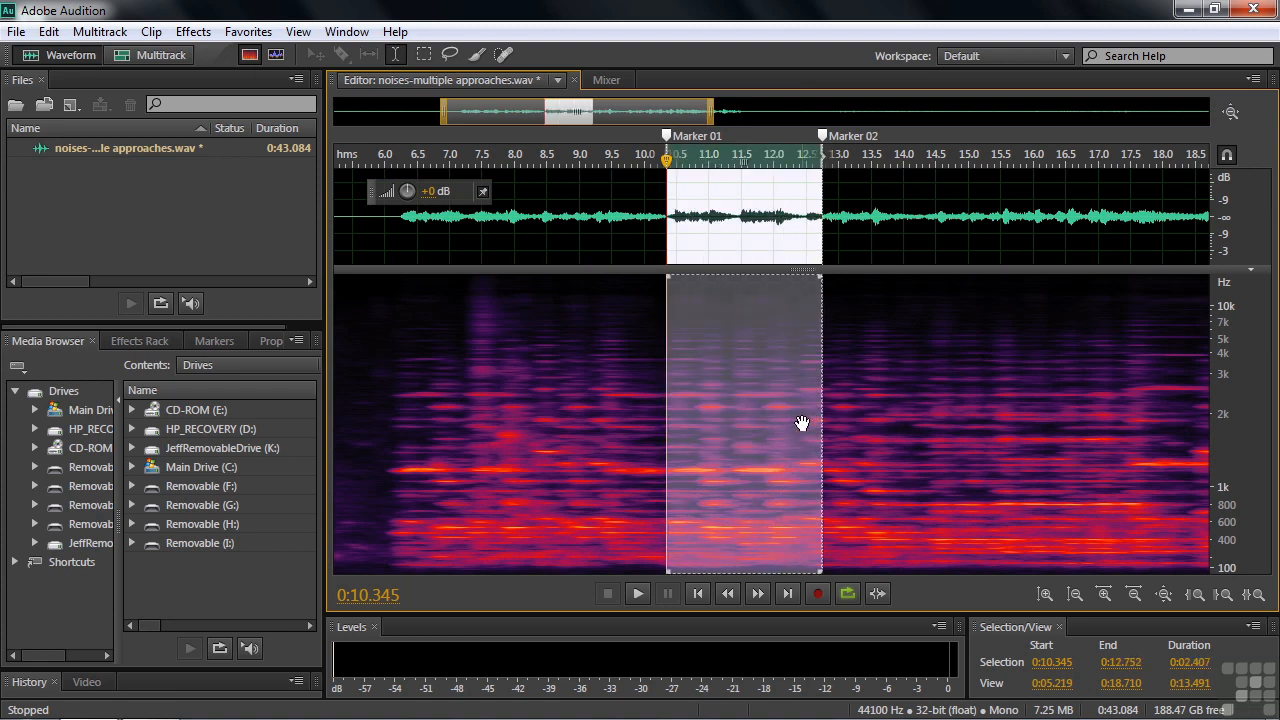
pyautogui.hotkey('ctrl', 'c')
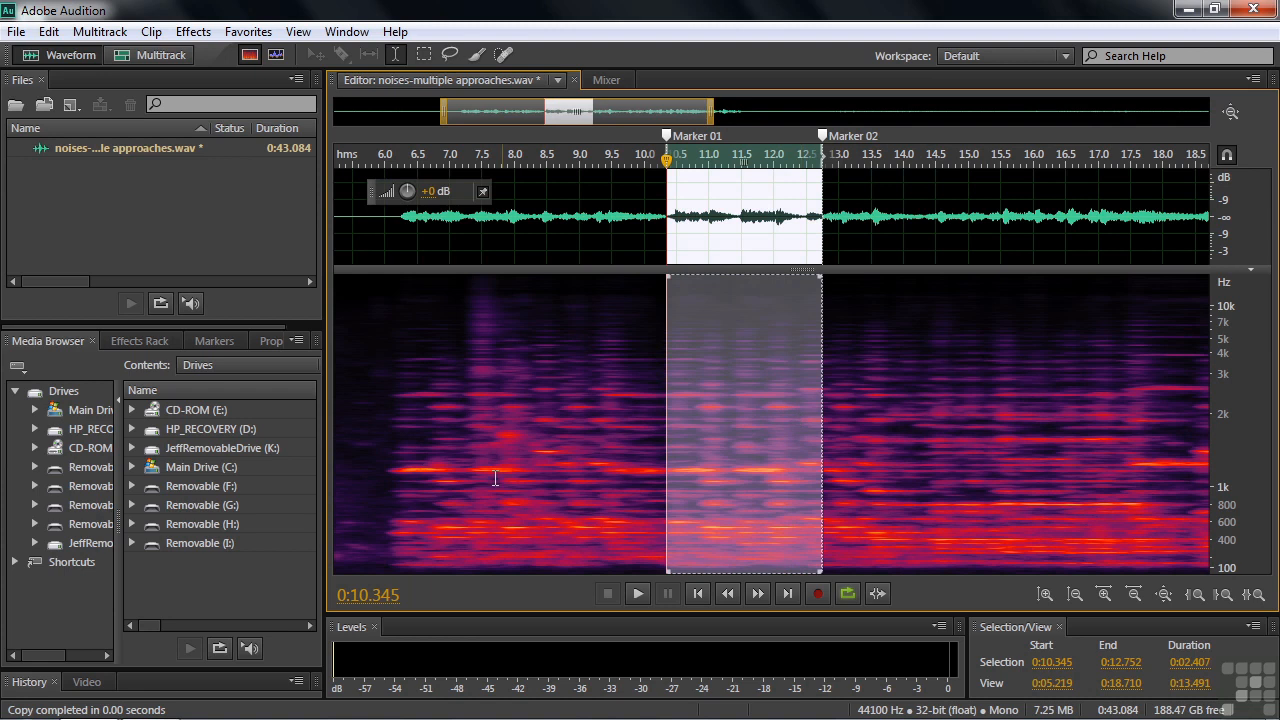
pyautogui.click(396, 455)
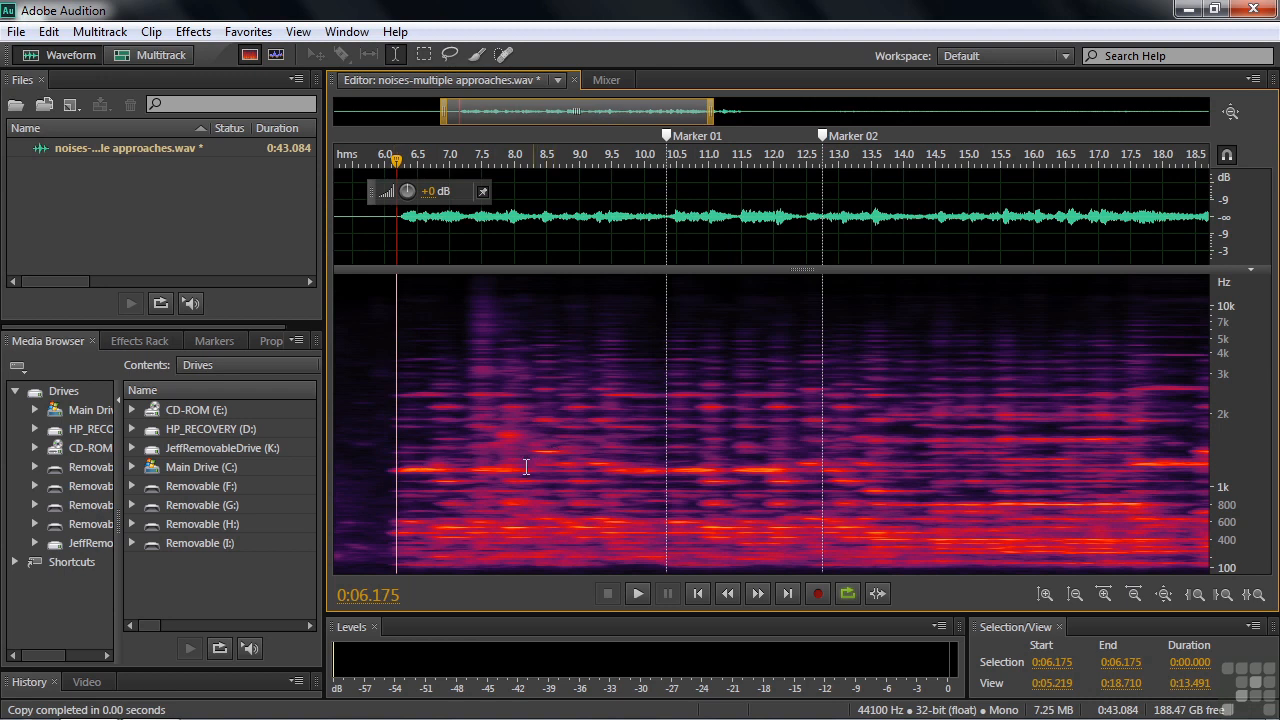
pyautogui.click(395, 468)
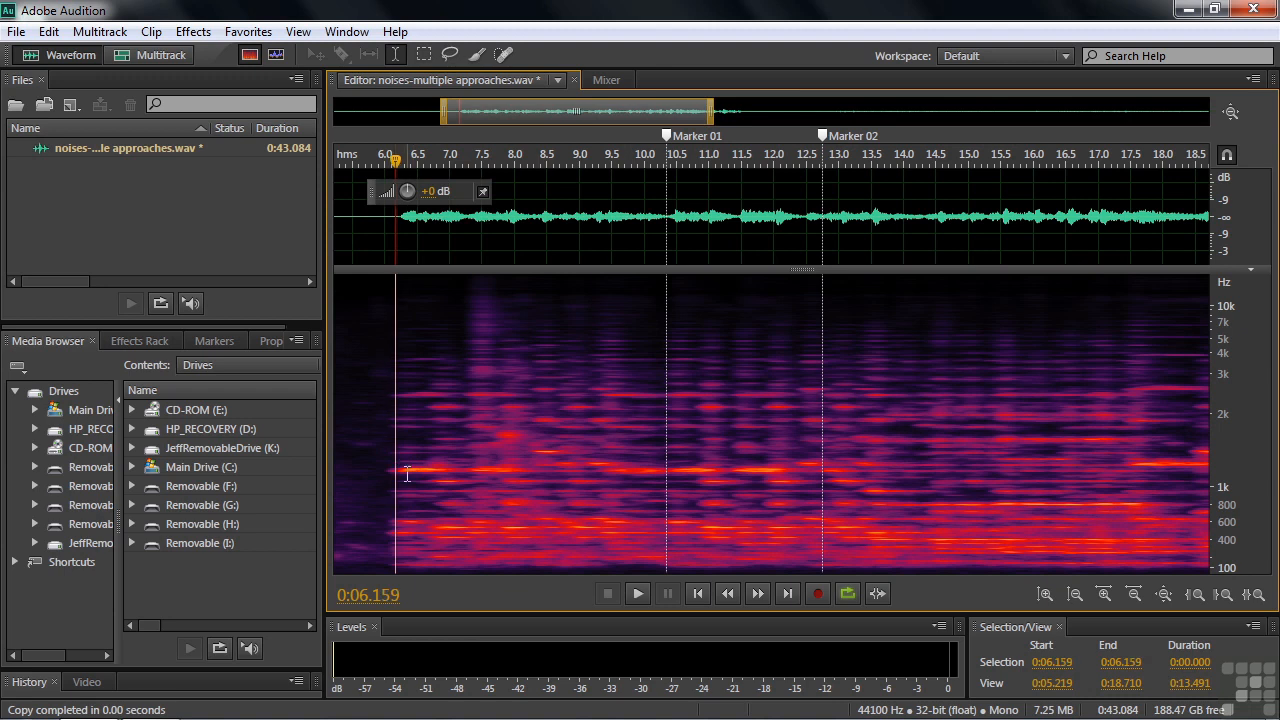
pyautogui.moveTo(395, 161); pyautogui.dragTo(398, 166)
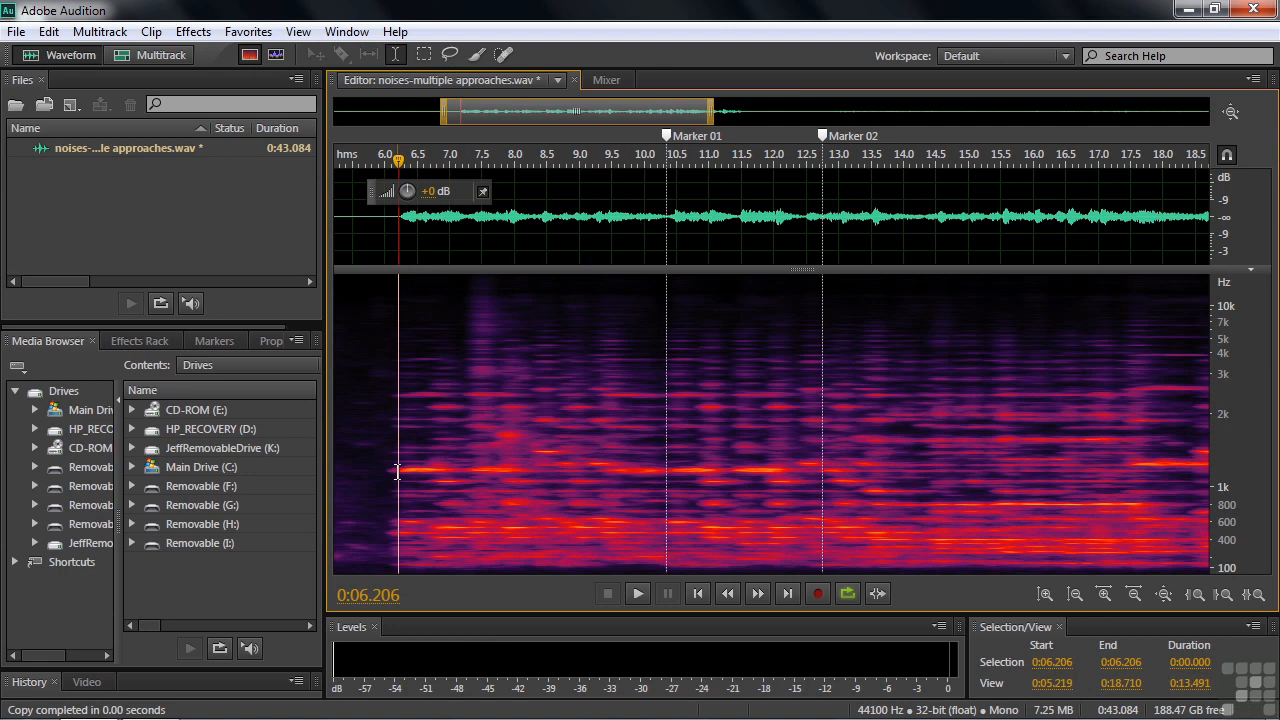
# - Mix Paste the copied audio at the playhead with copied audio at 100%, existing audio at 0% and a 50 ms crossfade
pyautogui.click(43, 36)
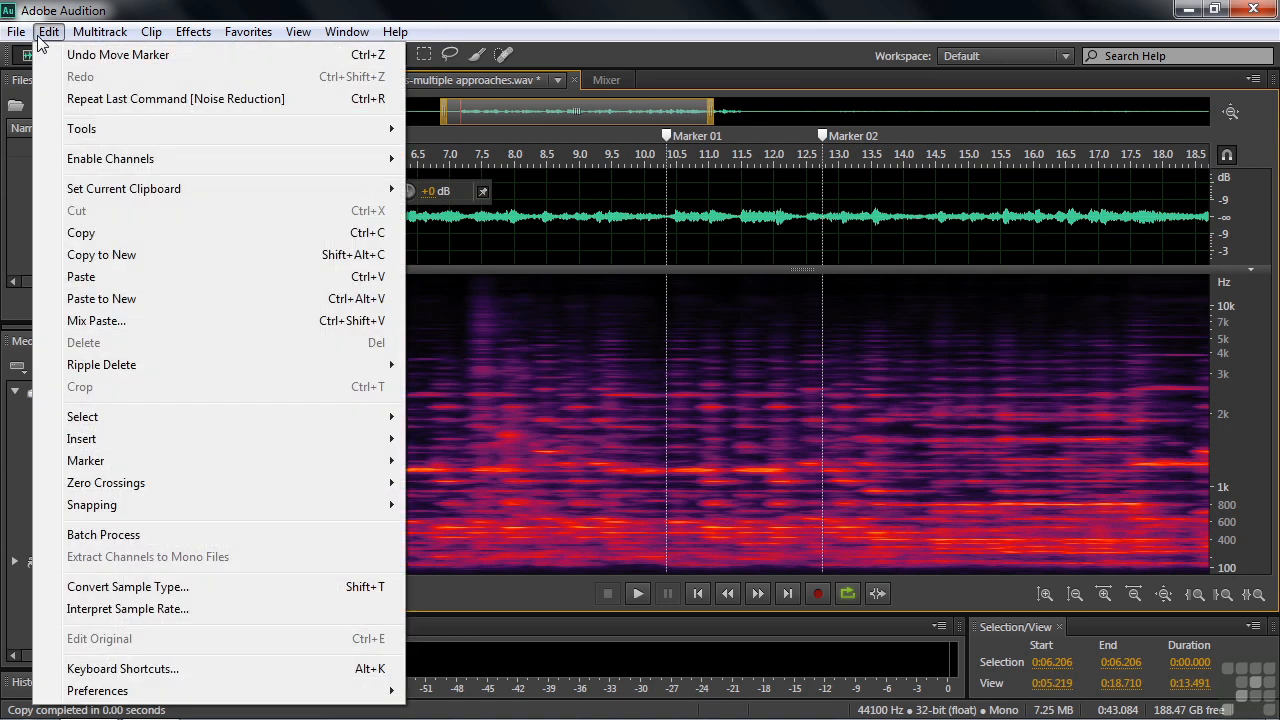
pyautogui.click(112, 322)
pyautogui.moveTo(711, 246); pyautogui.dragTo(1010, 217)
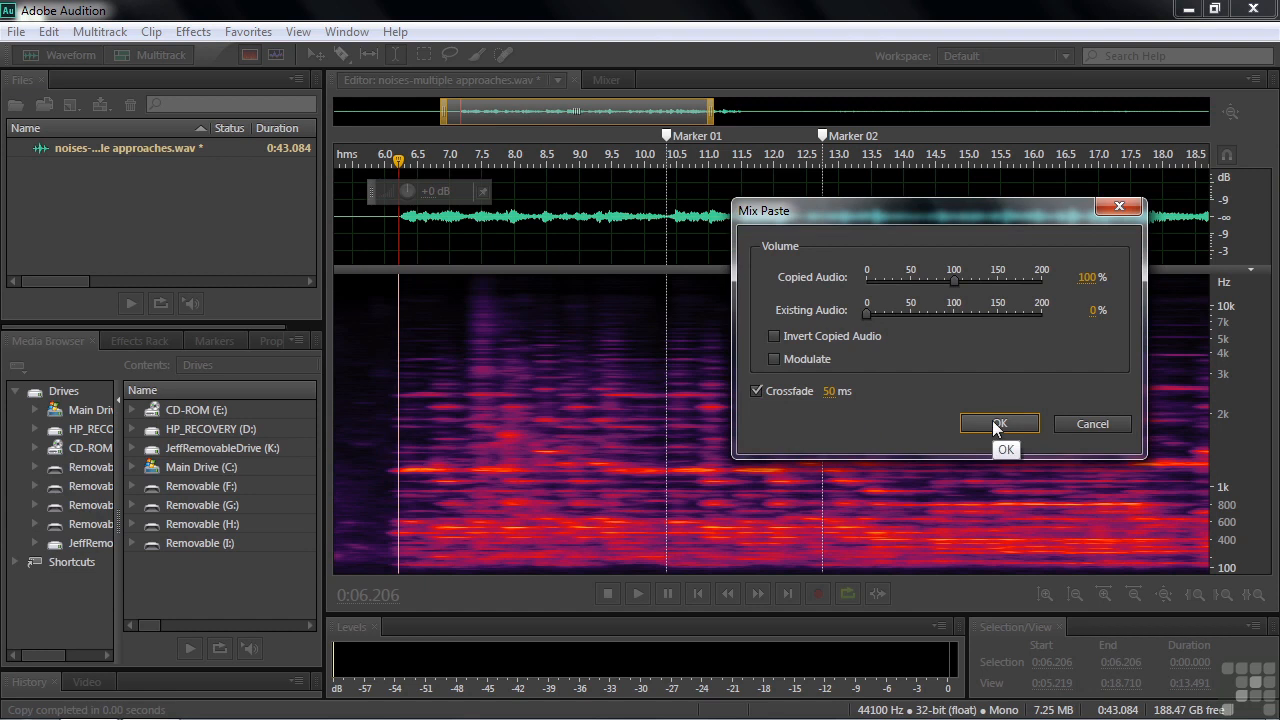
pyautogui.click(996, 426)
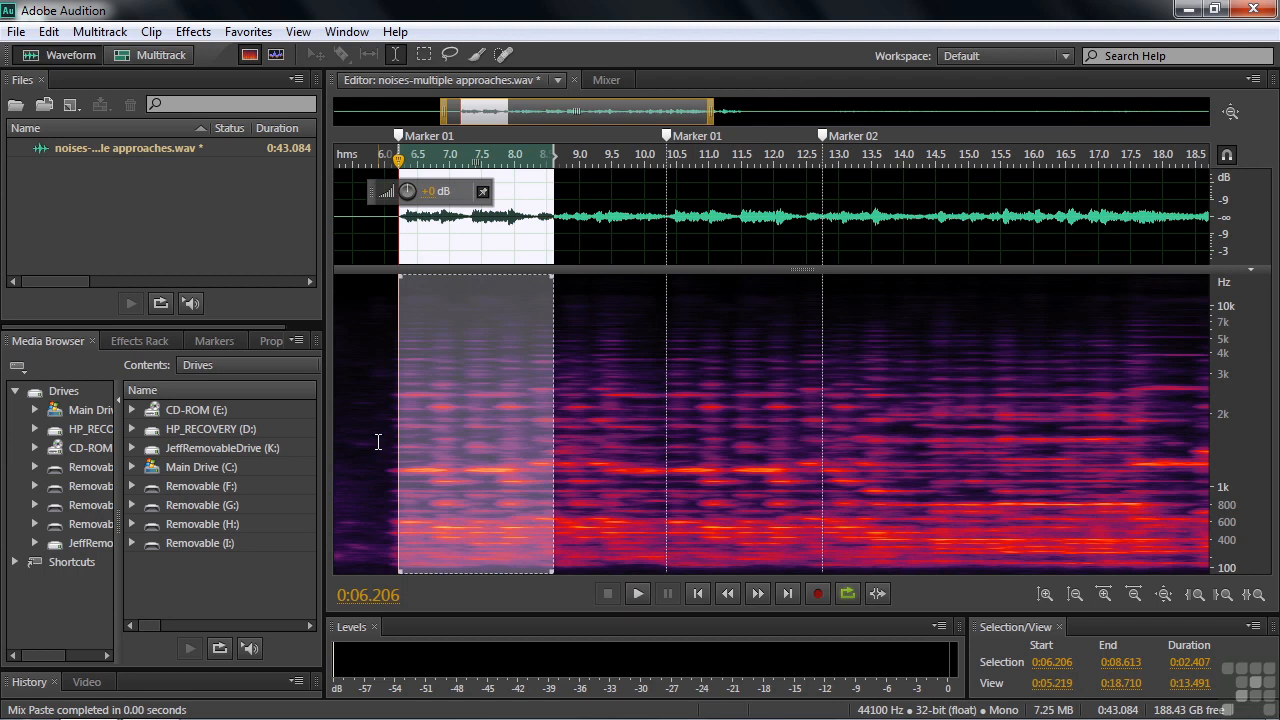
# - Play the replaced opening passage from the 6-second mark to check how it sounds
pyautogui.click(380, 450)
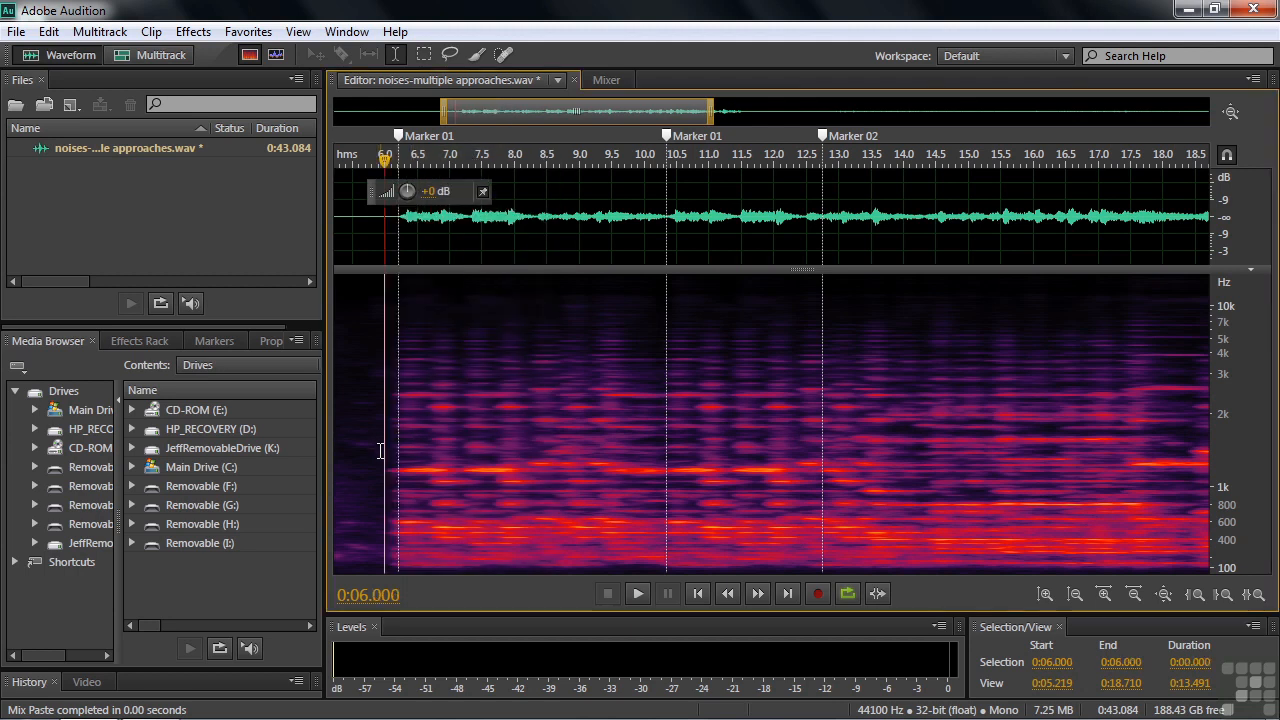
pyautogui.press('space')
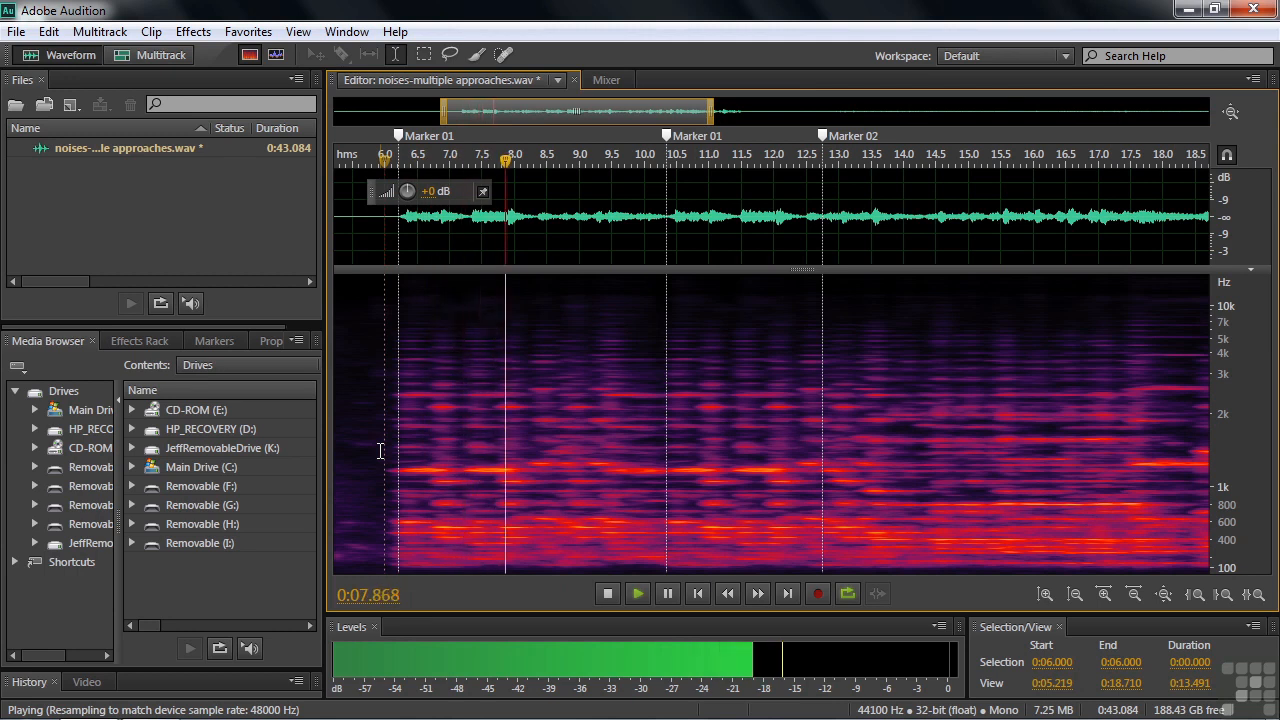
pyautogui.press('space')
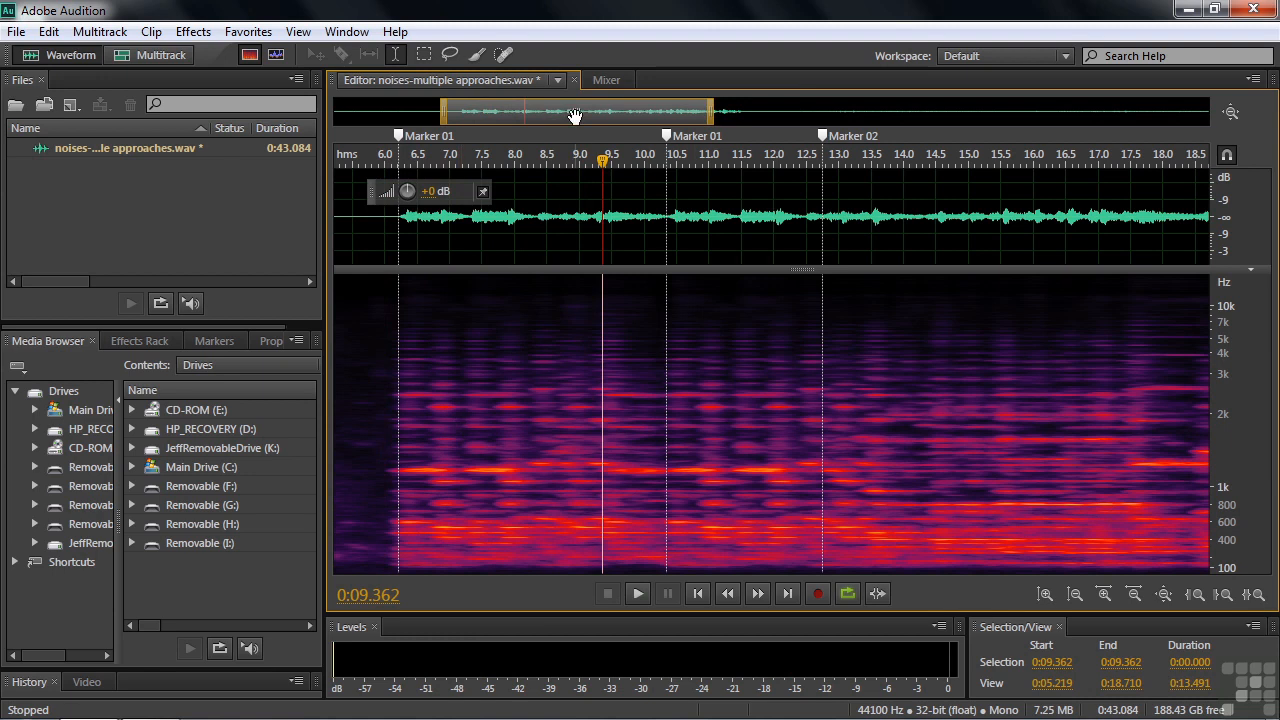
# - Listen to the isolated noise near 34.5 seconds, playing from about 29.35 seconds and again from about 34.39 seconds
pyautogui.moveTo(575, 116); pyautogui.dragTo(989, 114)
pyautogui.click(548, 522)
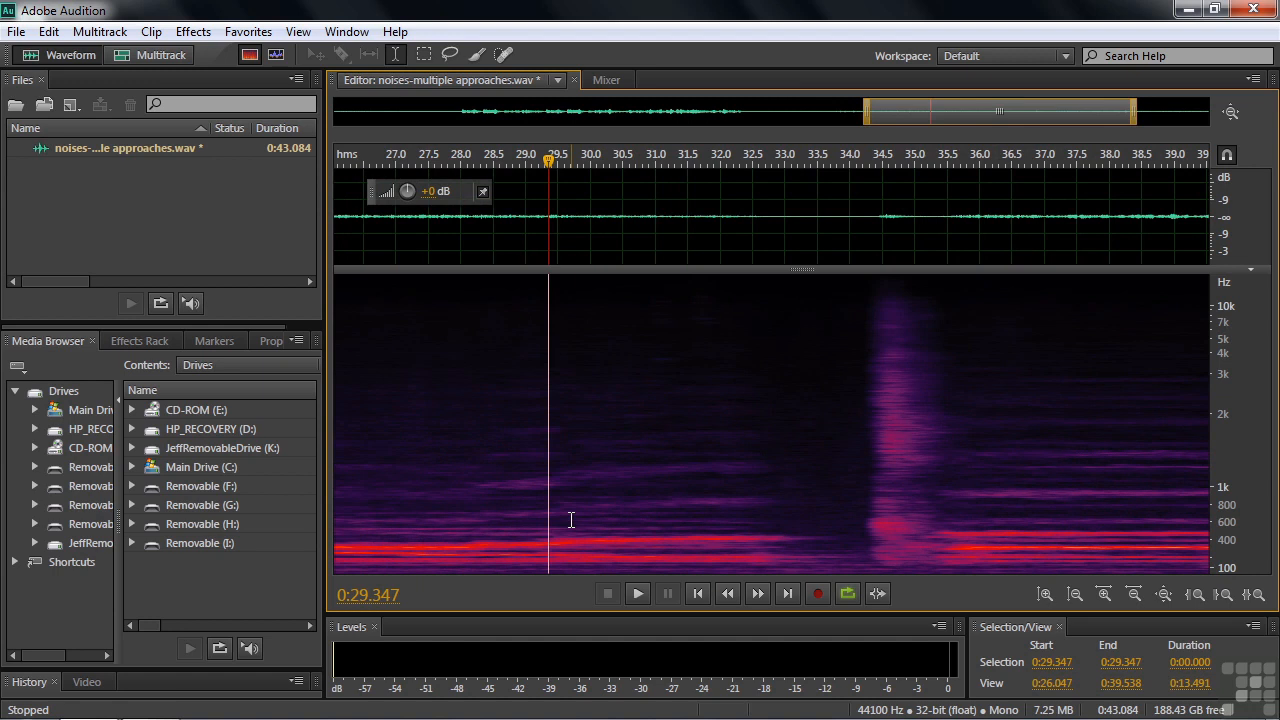
pyautogui.press('space')
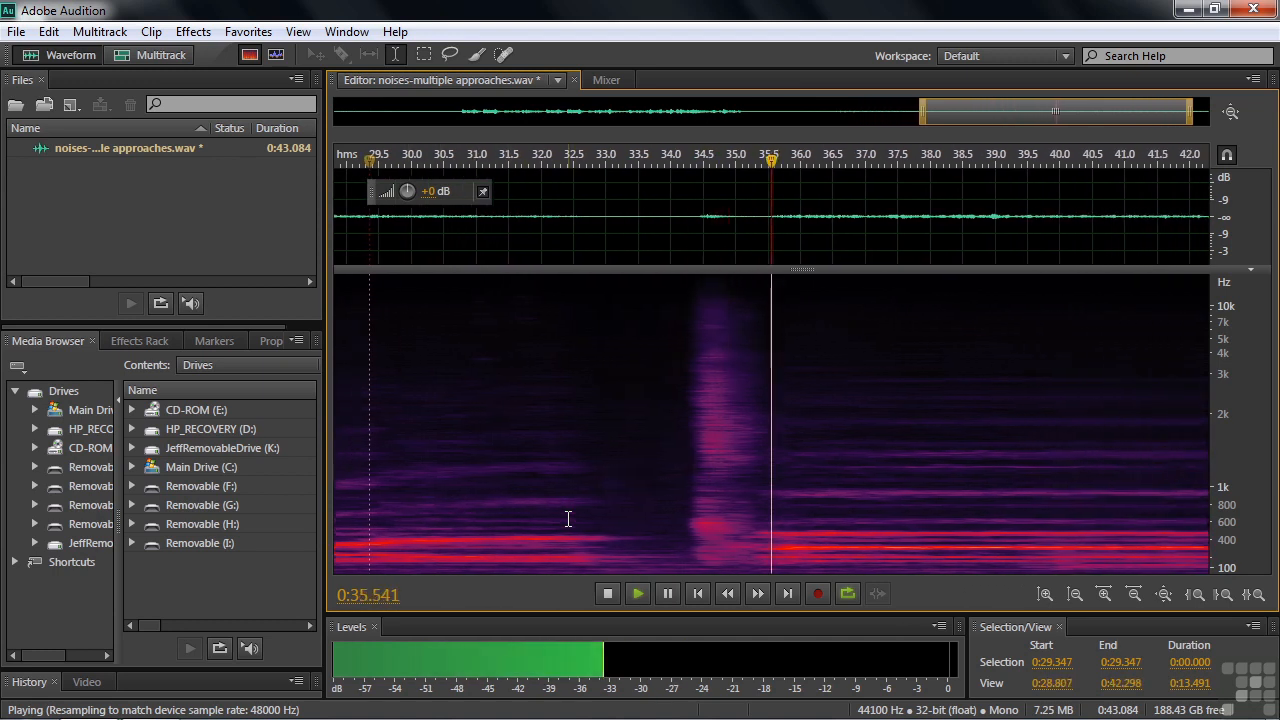
pyautogui.press('space')
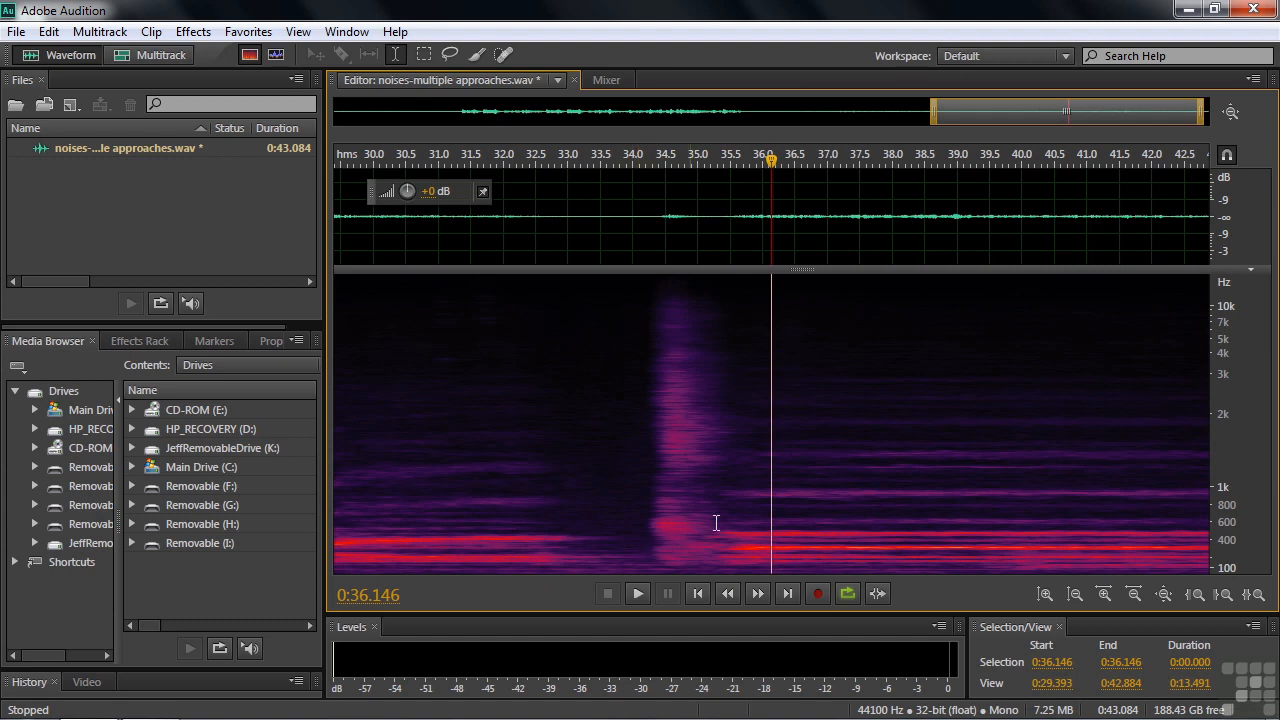
pyautogui.click(771, 555)
pyautogui.click(658, 530)
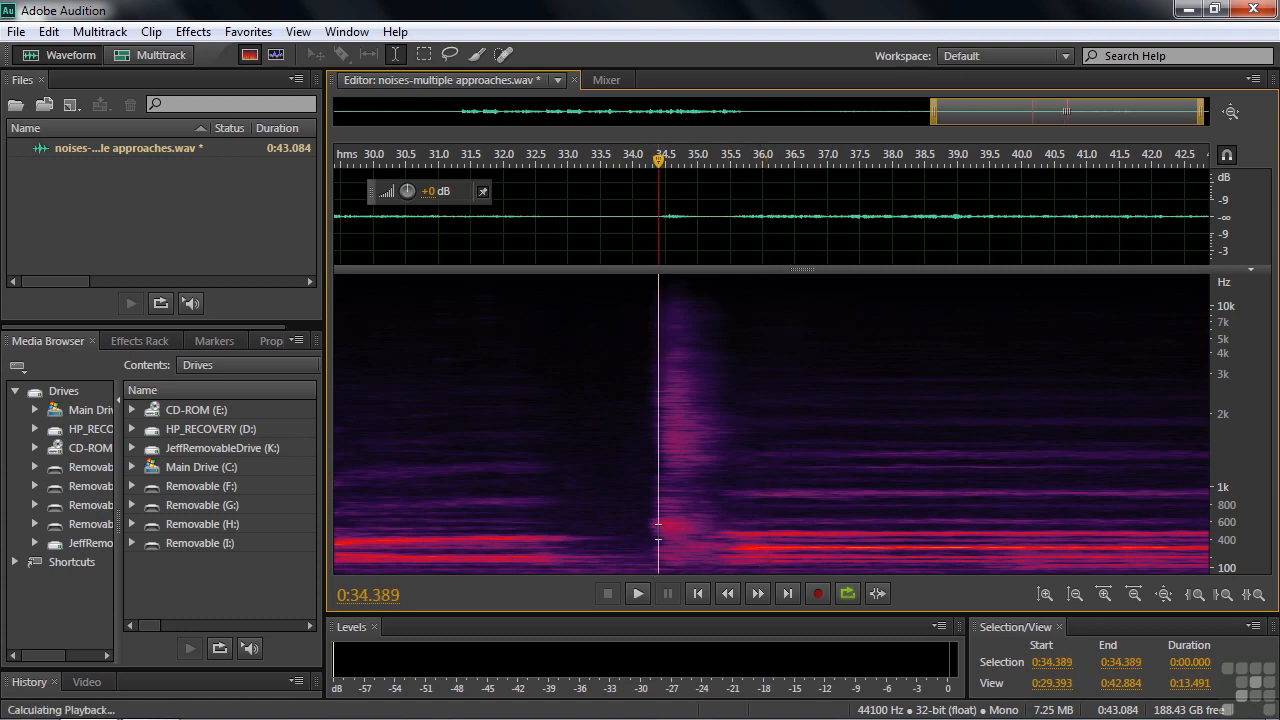
pyautogui.press('space')
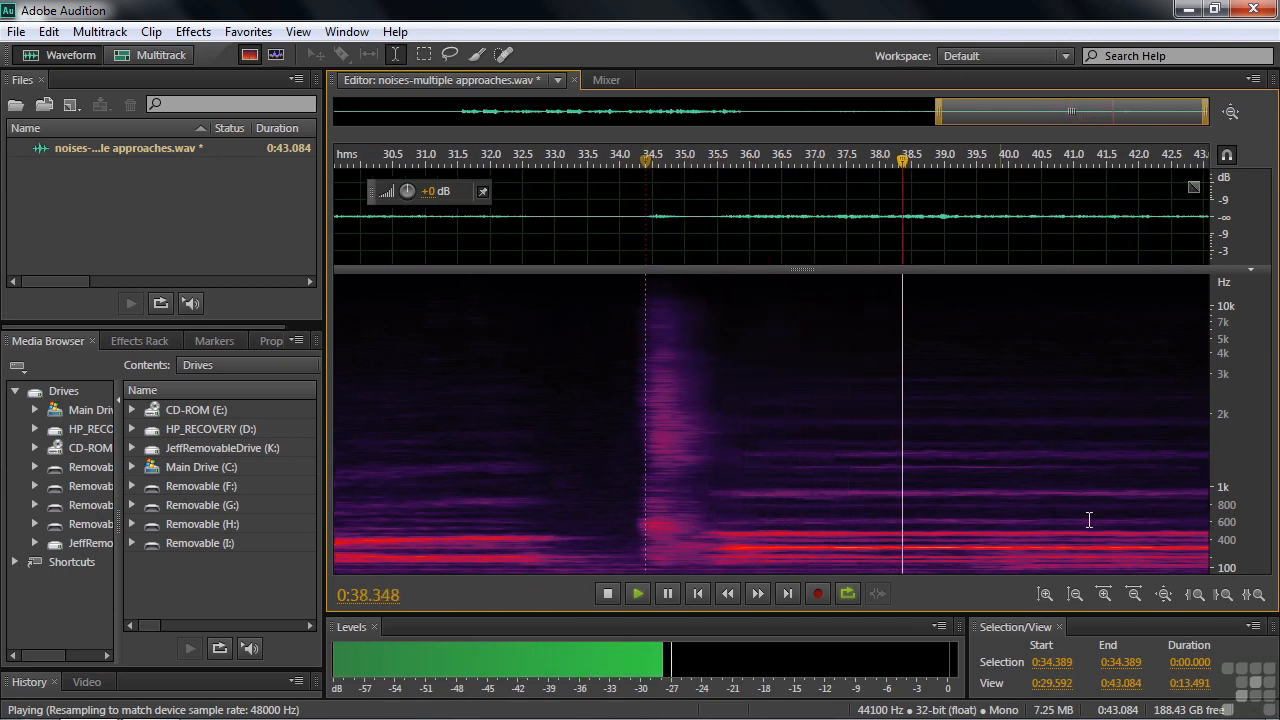
pyautogui.press('space')
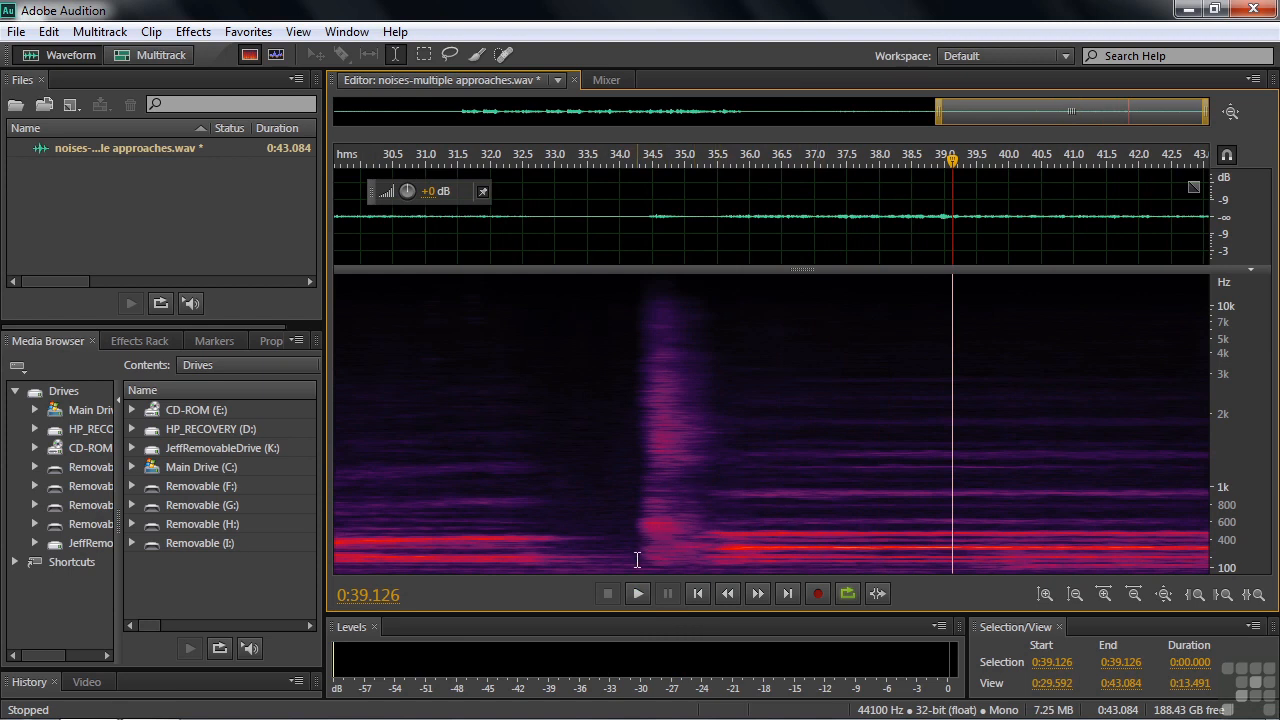
# - Silence the noise burst between about 34.264 and 35.837 seconds
pyautogui.moveTo(637, 565); pyautogui.dragTo(740, 581)
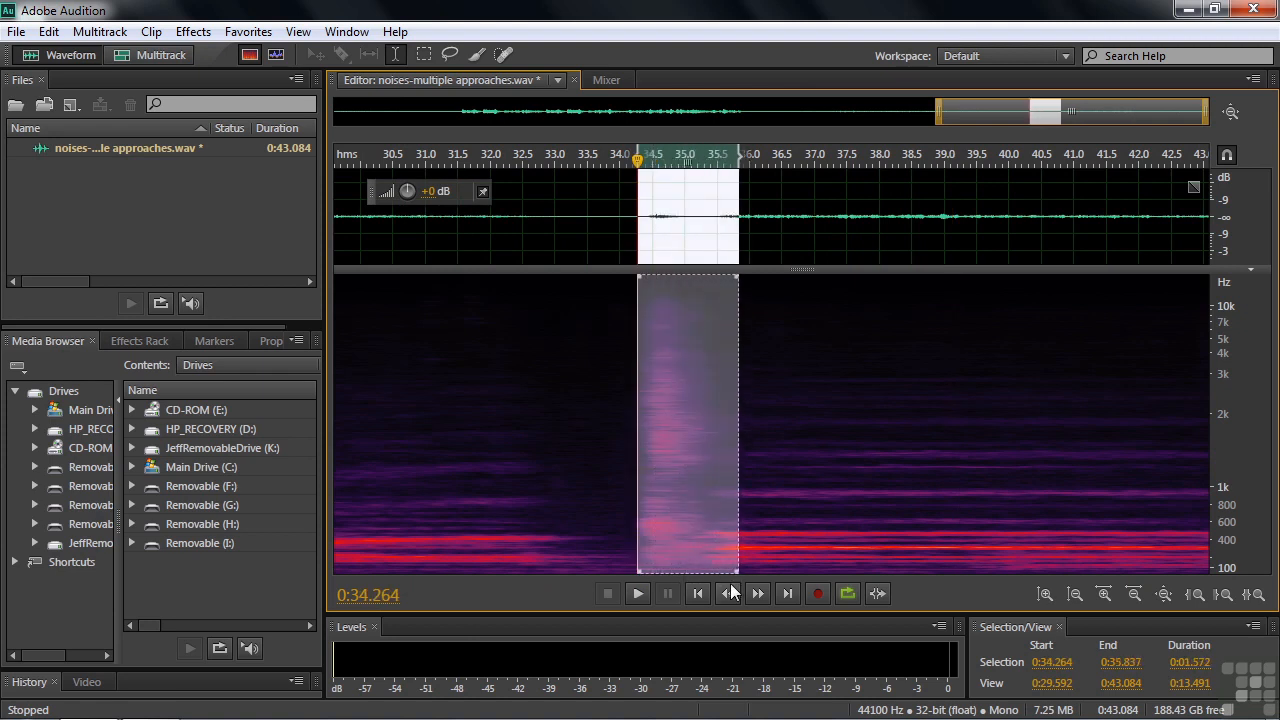
pyautogui.click(193, 32)
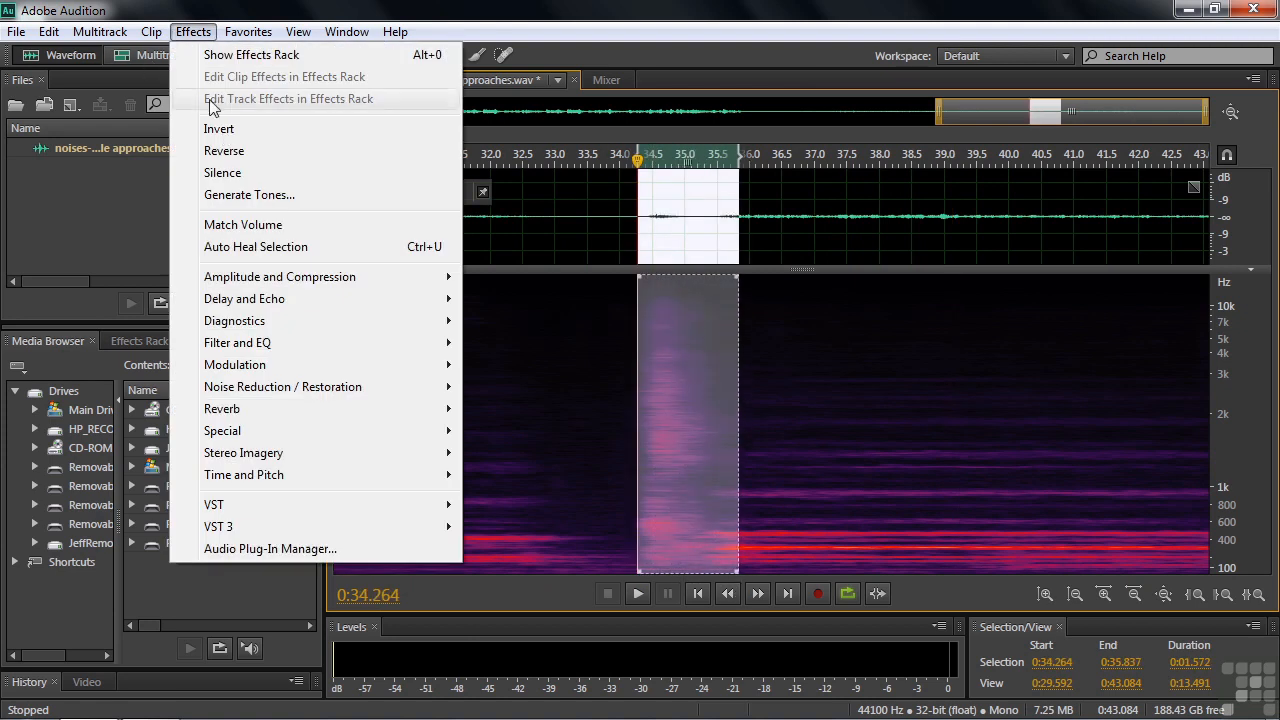
pyautogui.click(224, 174)
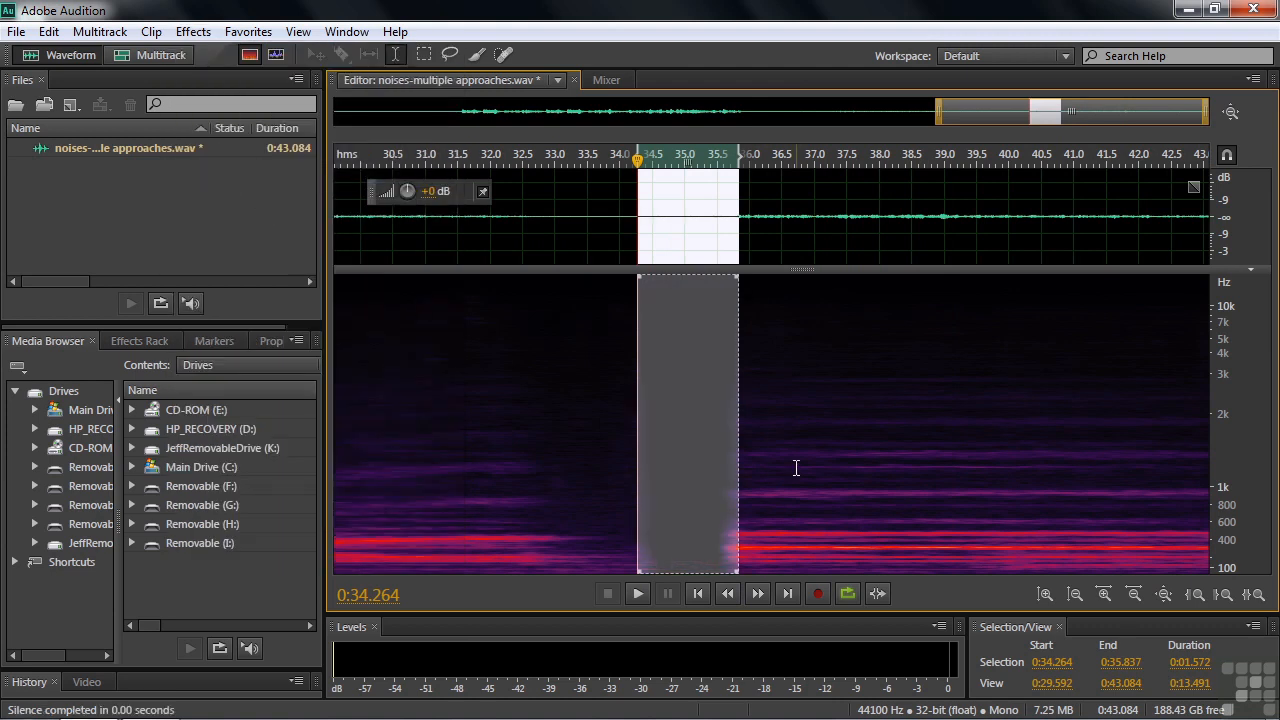
# - Fade out the decaying audio before the silenced gap, from about 32.26 to 34.5 seconds
pyautogui.click(531, 500)
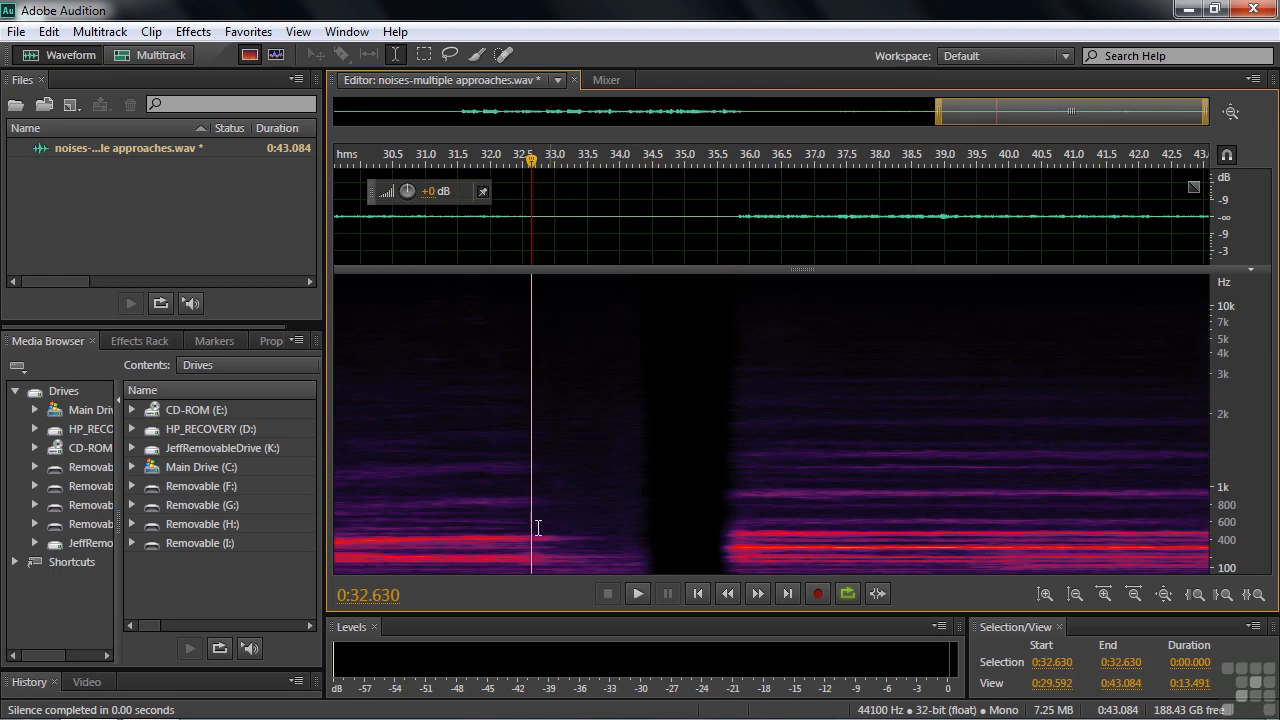
pyautogui.moveTo(508, 555); pyautogui.dragTo(652, 550)
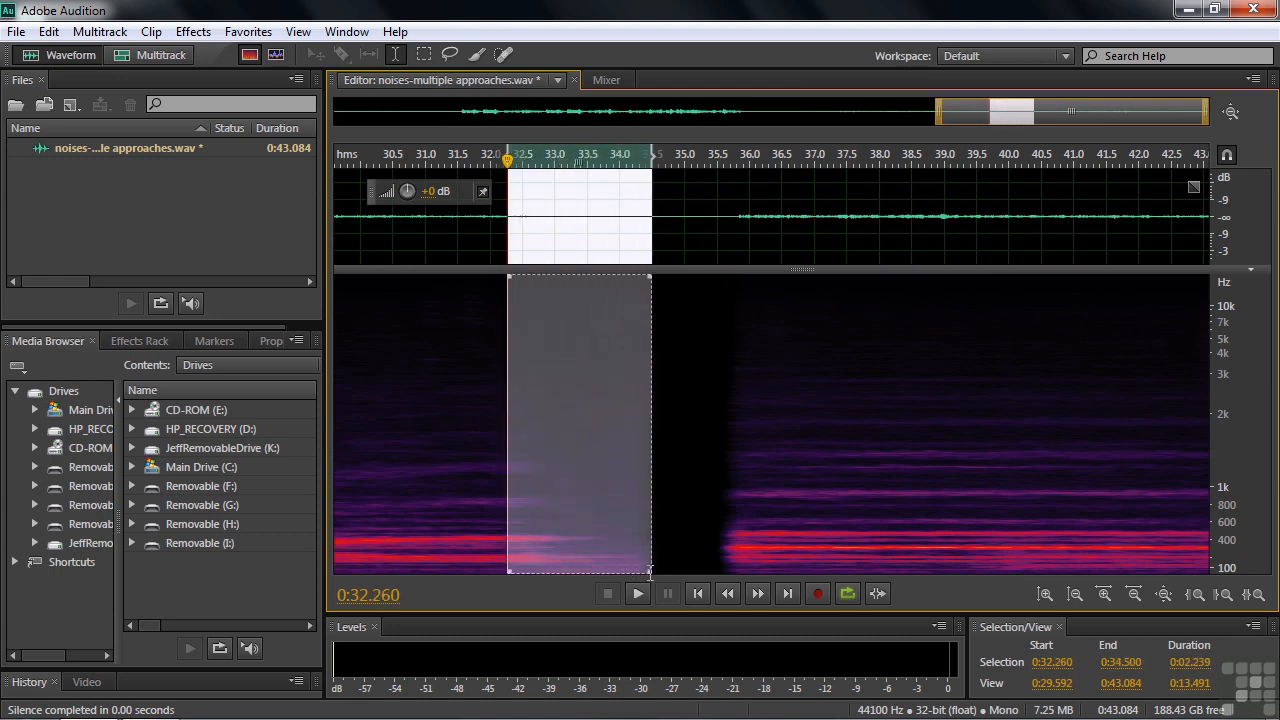
pyautogui.click(250, 33)
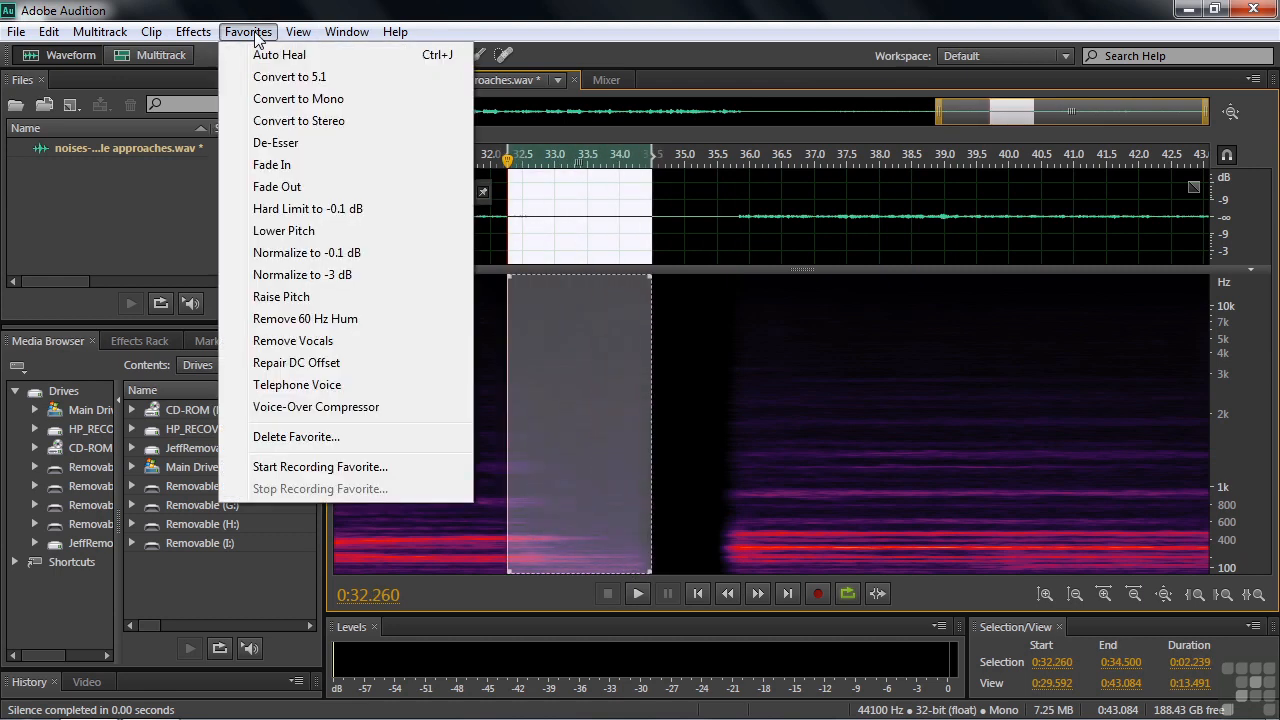
pyautogui.click(289, 190)
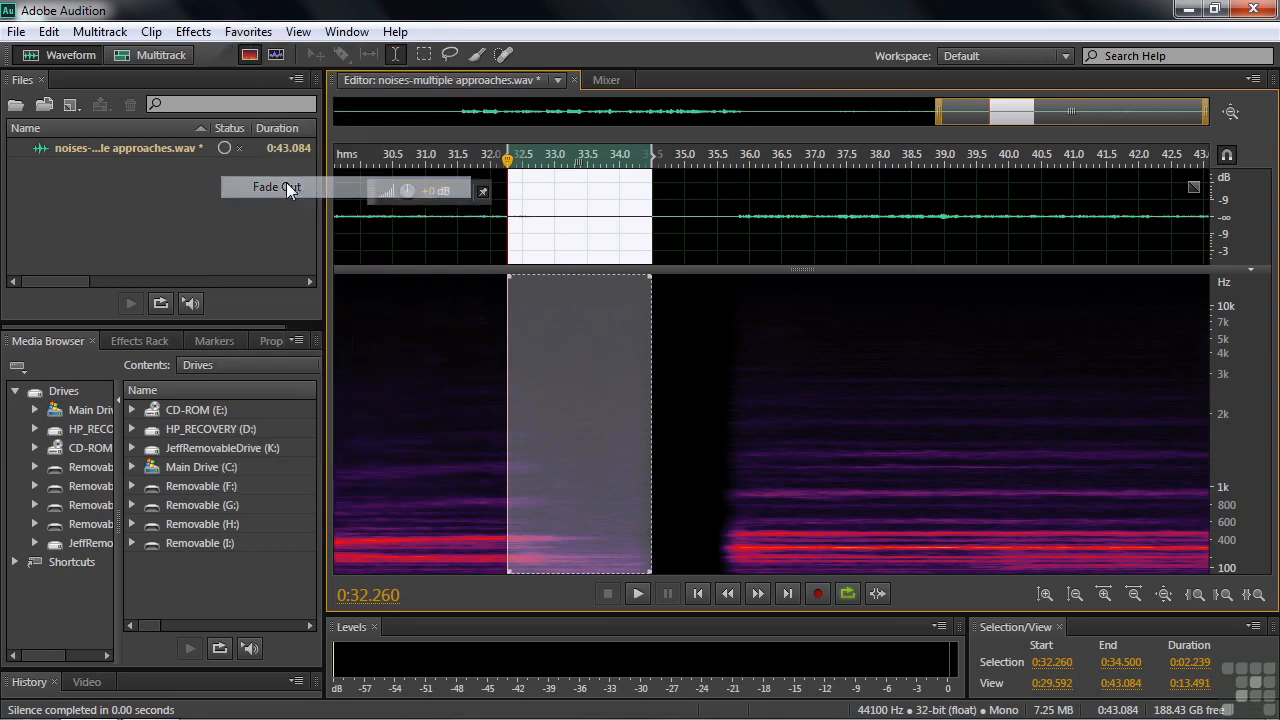
# - Play the faded passage from about 30.29 seconds into the silenced gap to check the transition
pyautogui.click(456, 521)
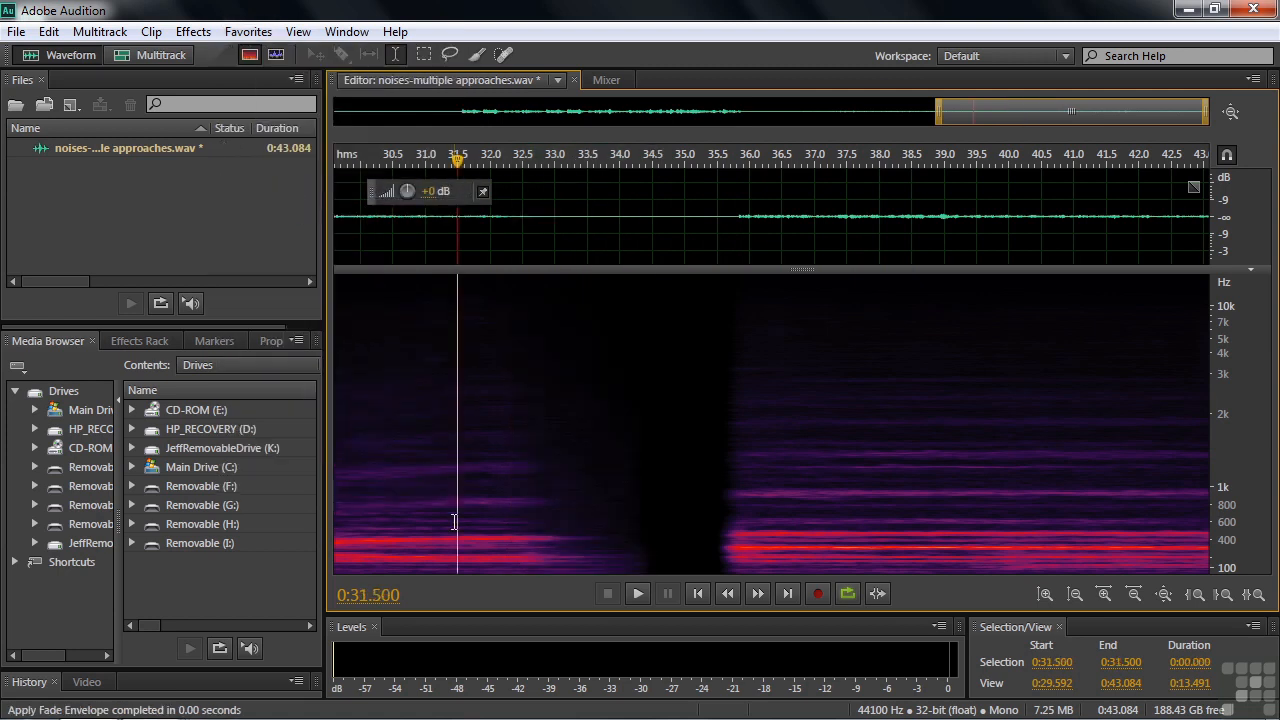
pyautogui.click(378, 515)
pyautogui.press('space')
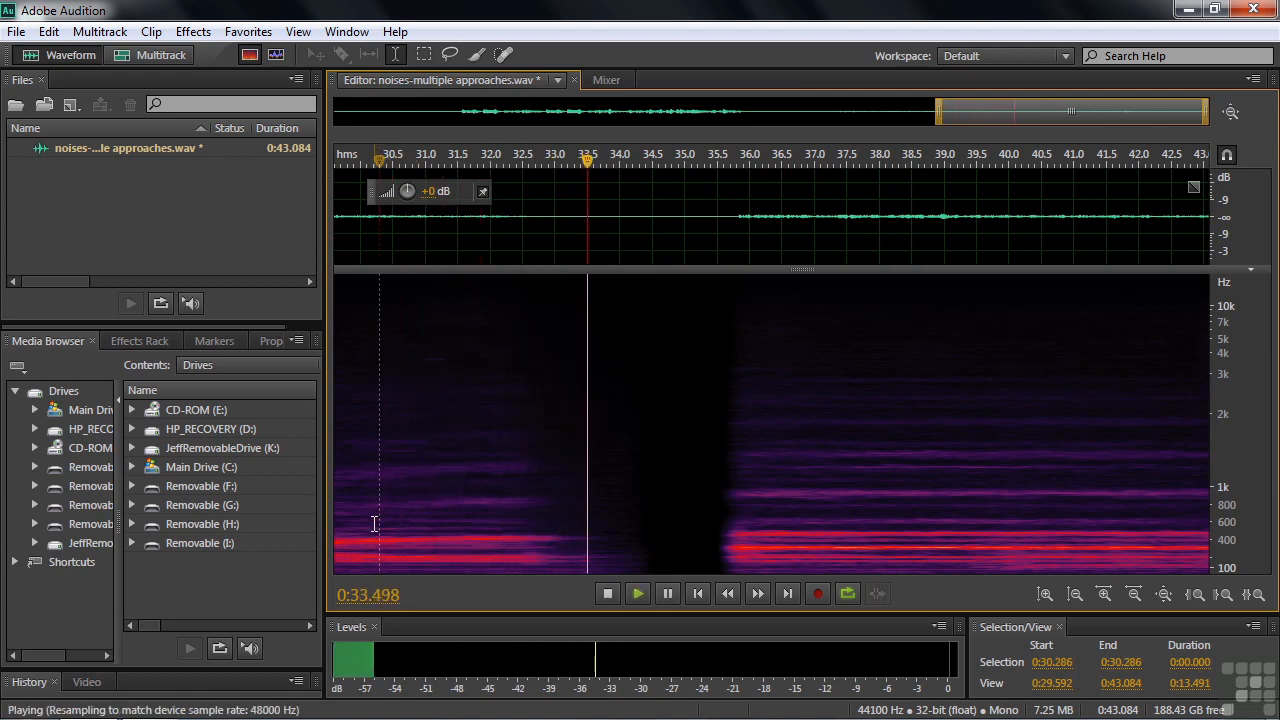
pyautogui.press('space')
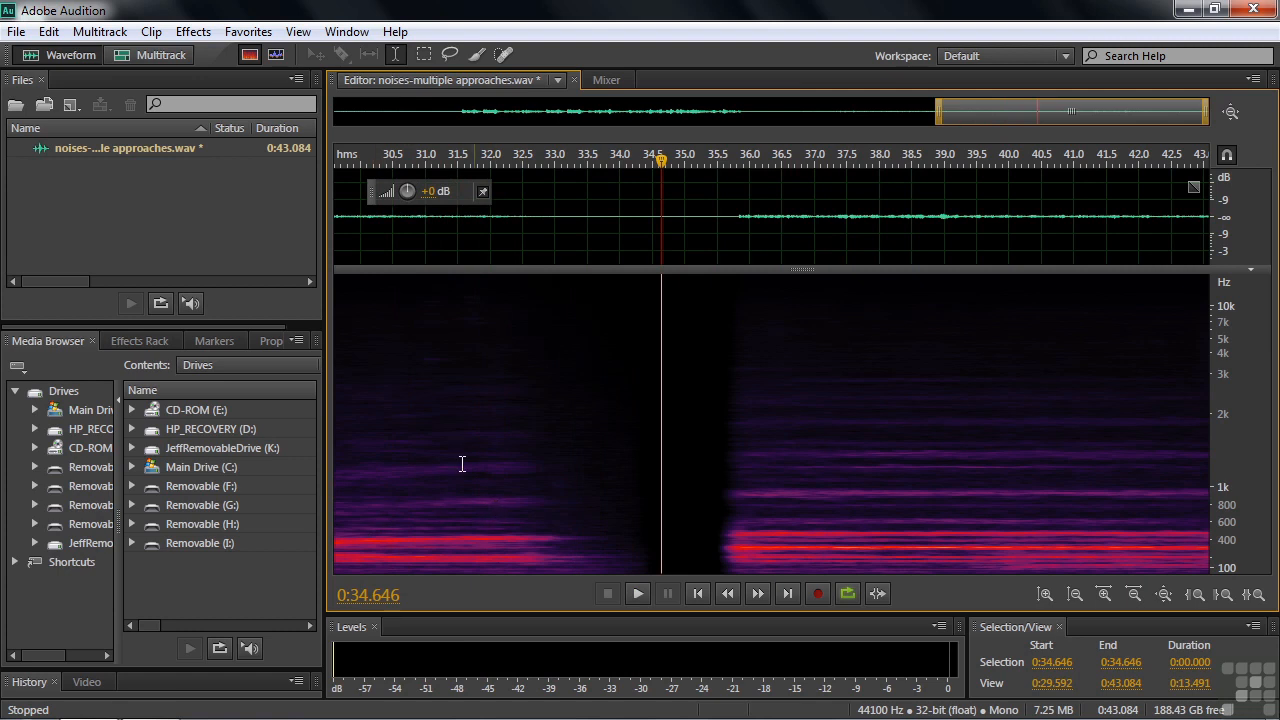
# - Open the Fade Envelope effect to examine its amplification curve, and close it without applying it
pyautogui.click(193, 31)
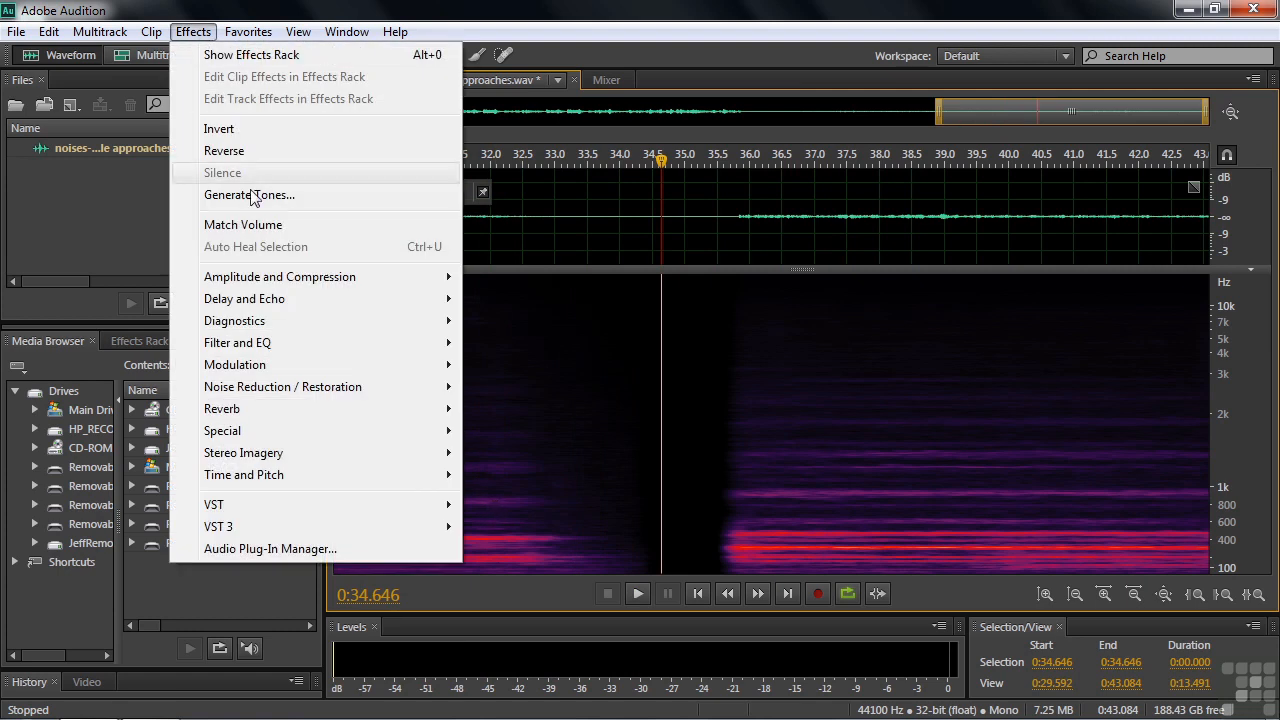
pyautogui.moveTo(278, 284)
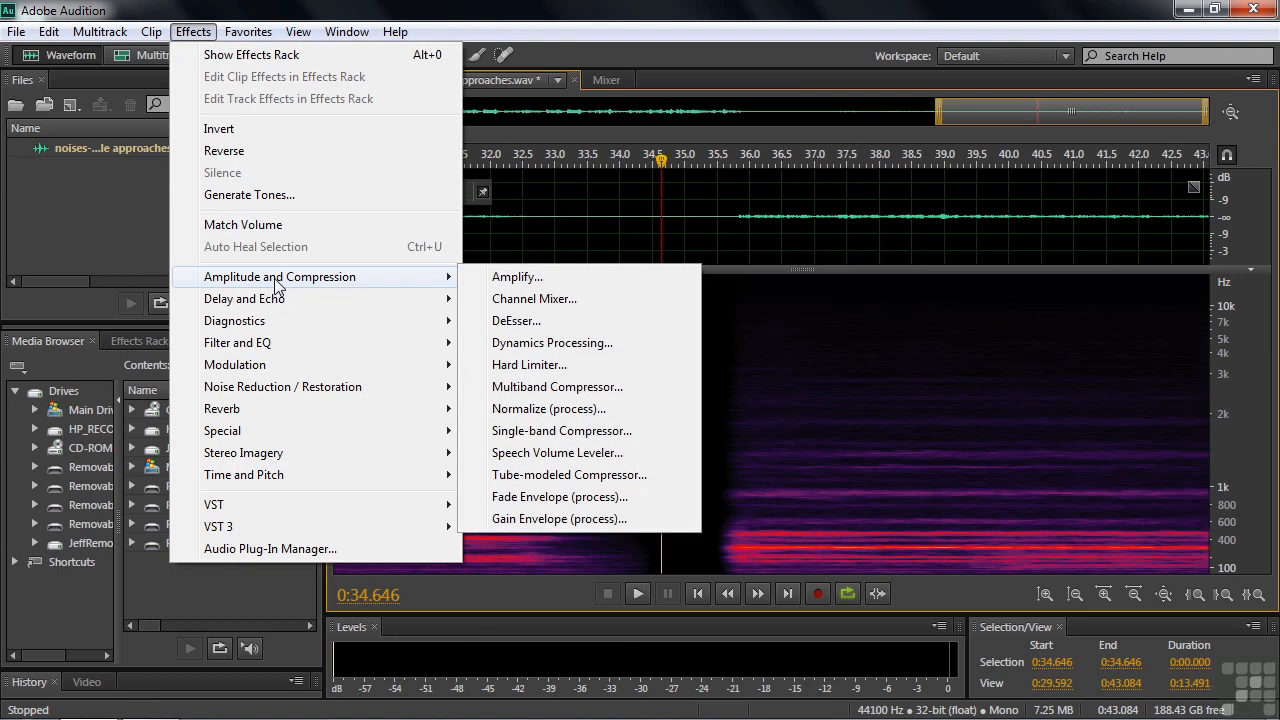
pyautogui.click(545, 498)
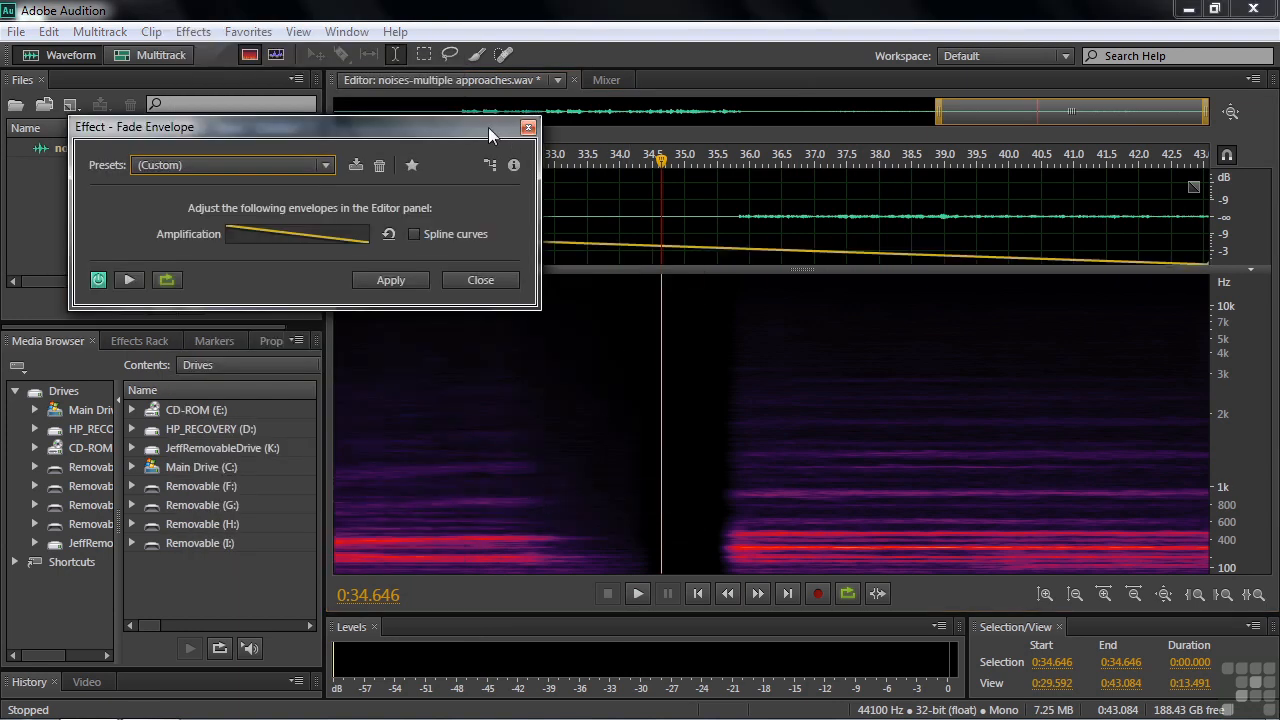
pyautogui.moveTo(490, 133); pyautogui.dragTo(405, 96)
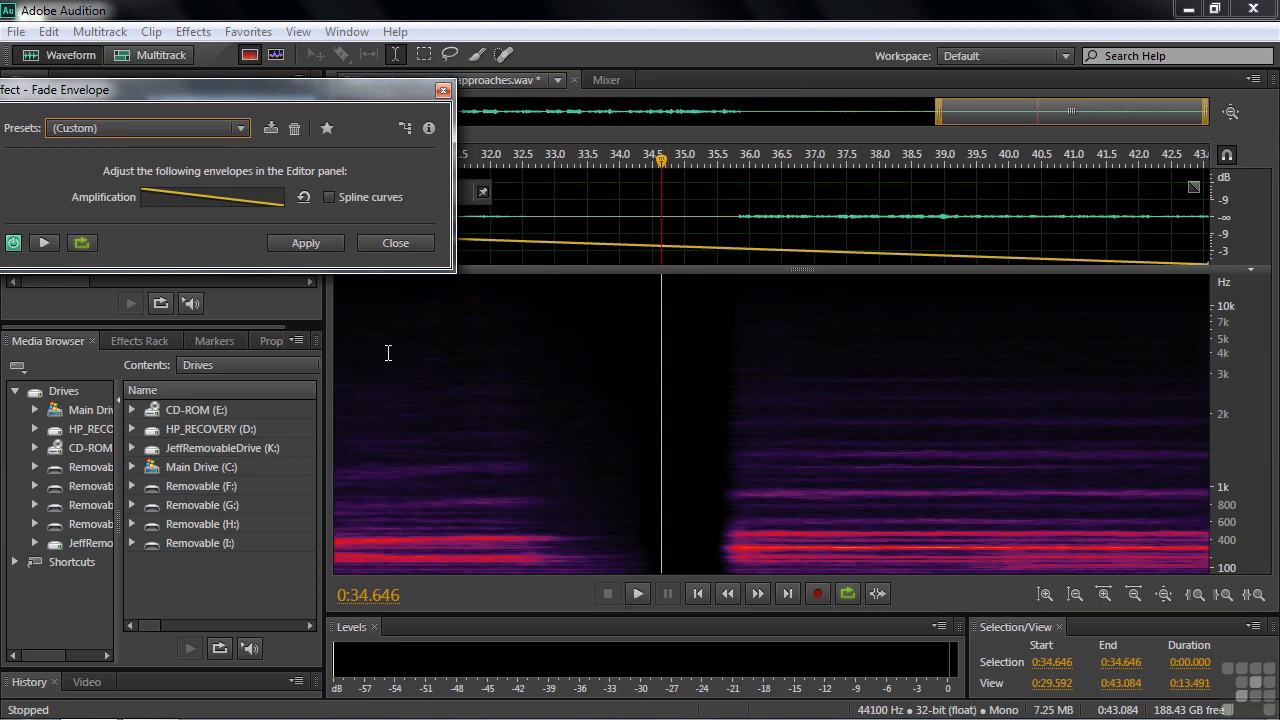
pyautogui.click(377, 244)
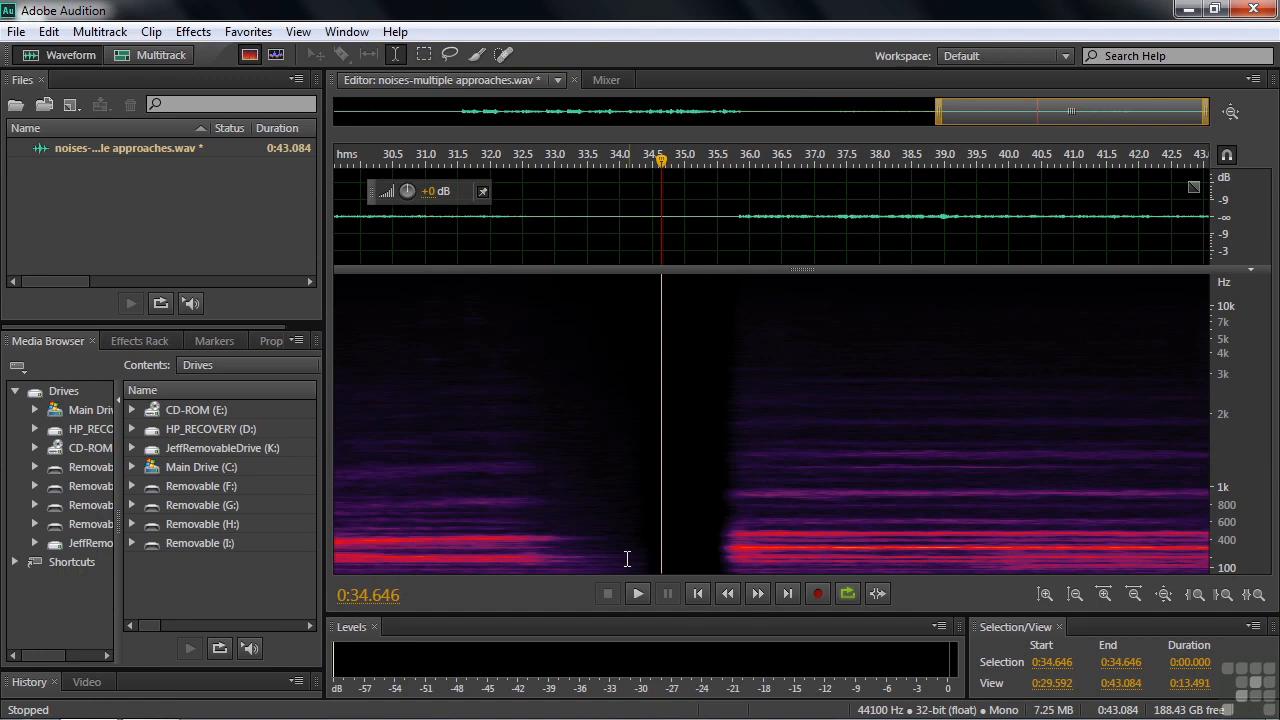
# - Play the audio from about 32.7 seconds into the silenced gap to check the fade-out
pyautogui.click(537, 535)
pyautogui.press('space')
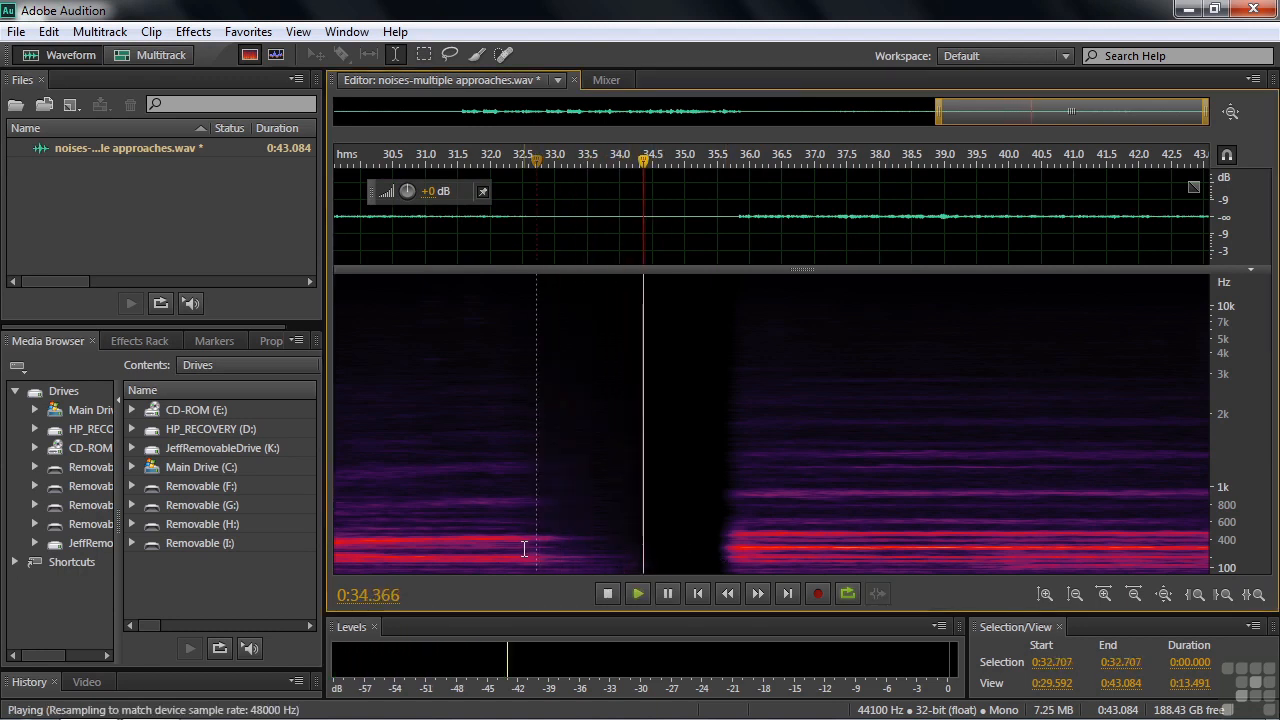
pyautogui.press('space')
# - Copy the audio from 37 to 40 seconds and mix-paste it over 34.768 to 37.768 seconds with a 50 ms crossfade
pyautogui.moveTo(815, 546); pyautogui.dragTo(1005, 576)
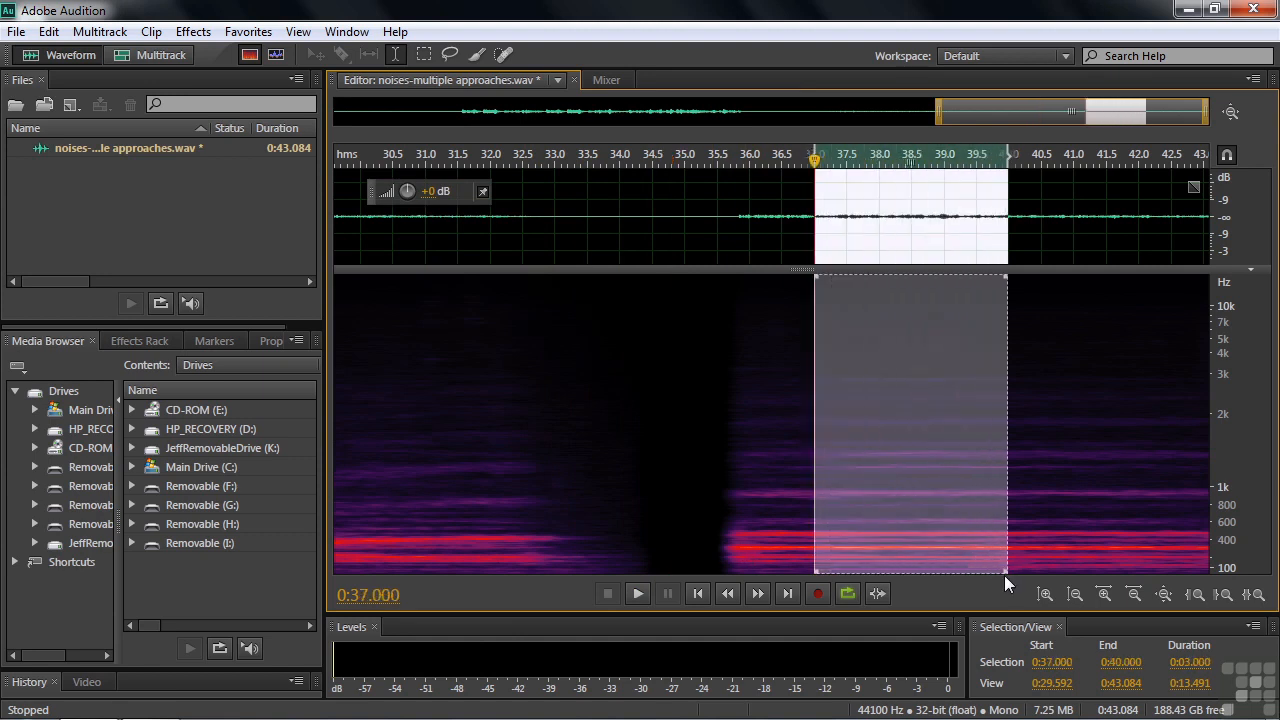
pyautogui.hotkey('ctrl', 'c')
pyautogui.moveTo(916, 160); pyautogui.dragTo(767, 171)
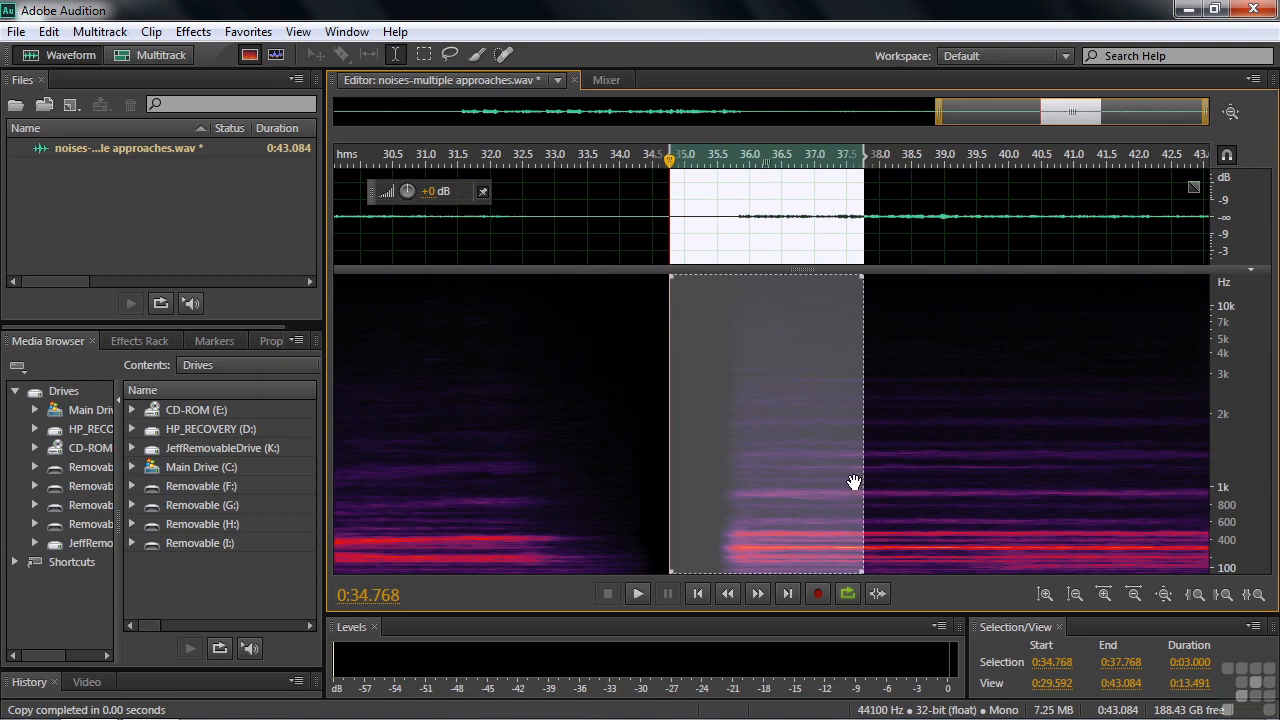
pyautogui.click(16, 33)
pyautogui.moveTo(48, 32)
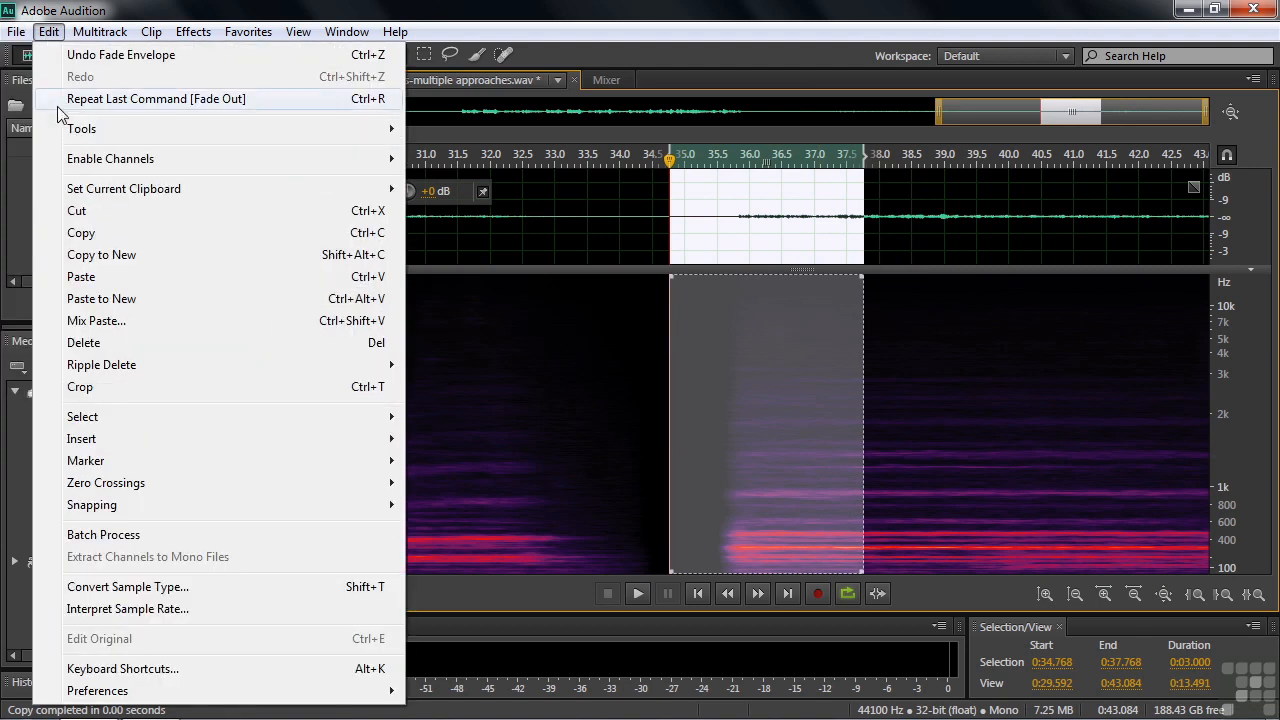
pyautogui.click(95, 322)
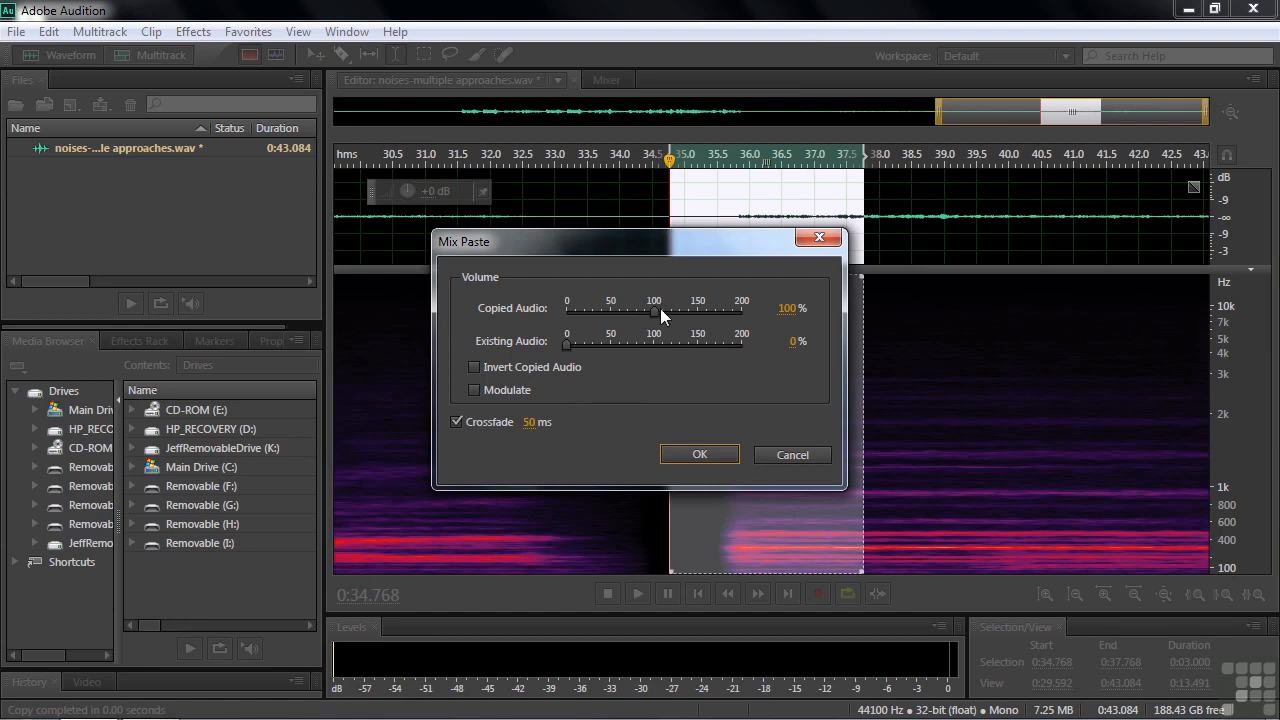
pyautogui.click(692, 454)
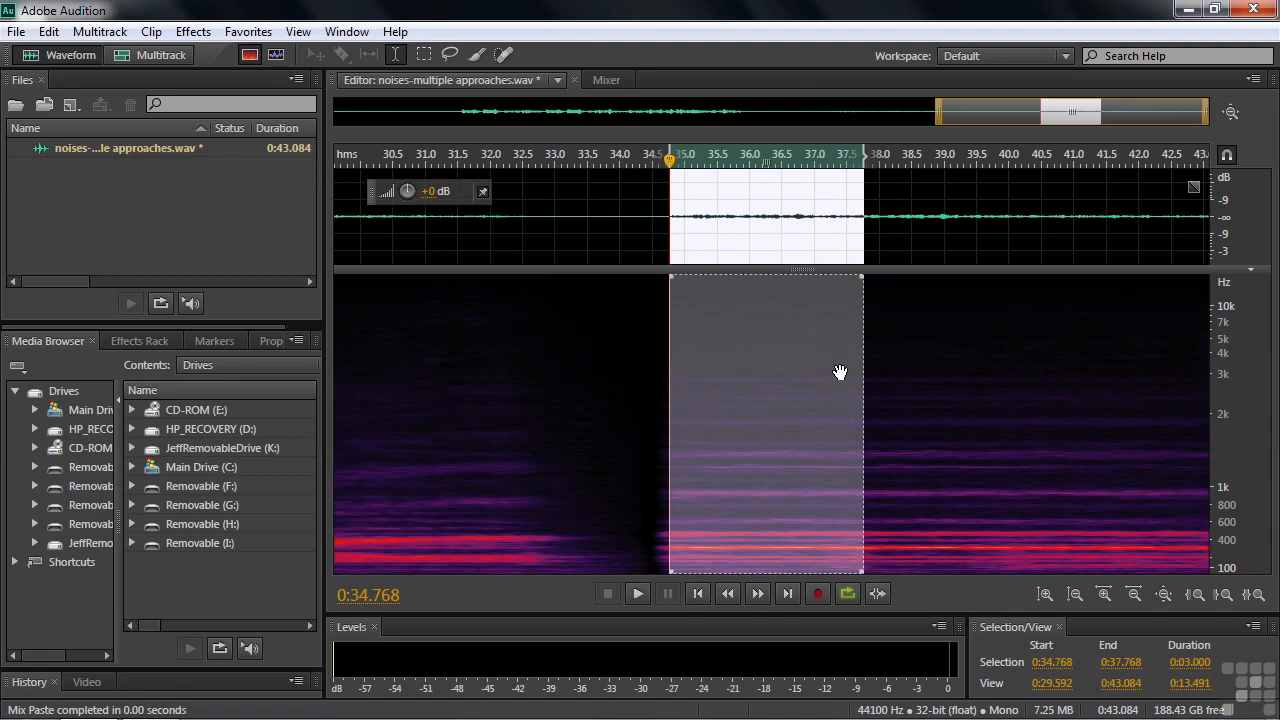
# - Set up a Fade Envelope from 34.5 to 37 seconds as a rising fade-in, bowed upward near 35.35 seconds, with Spline curves enabled
pyautogui.click(580, 500)
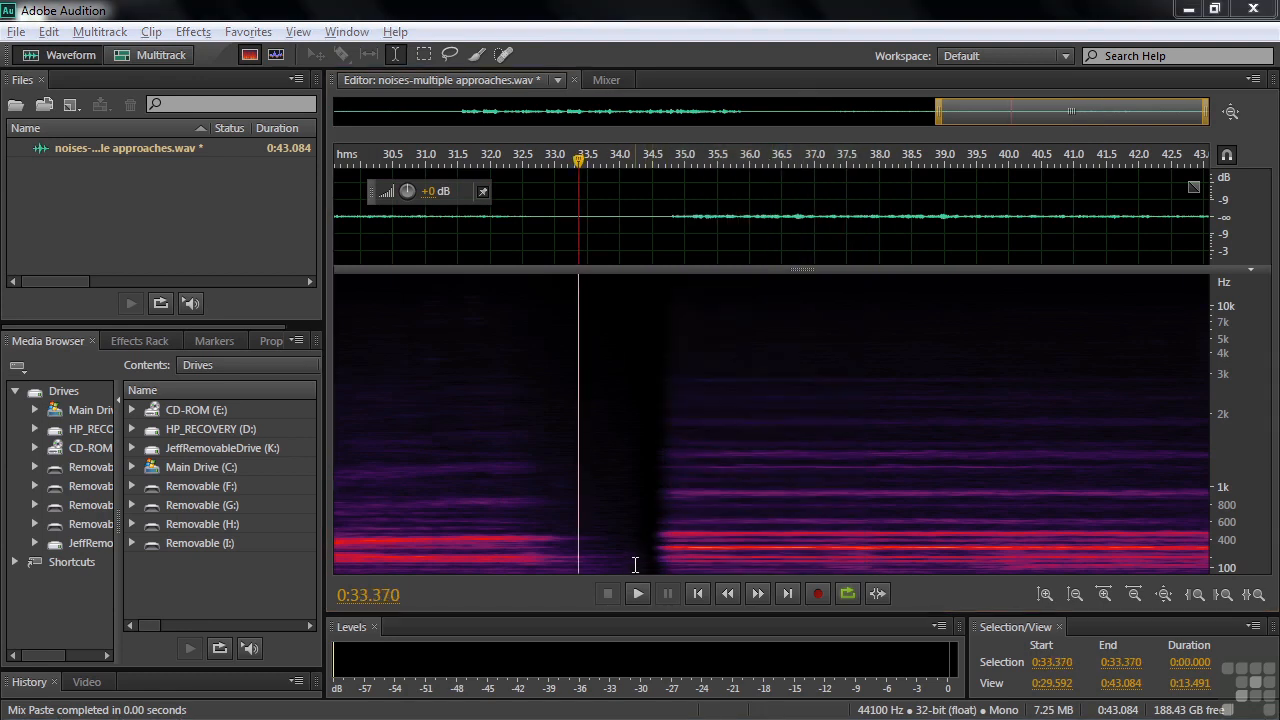
pyautogui.moveTo(652, 566); pyautogui.dragTo(810, 577)
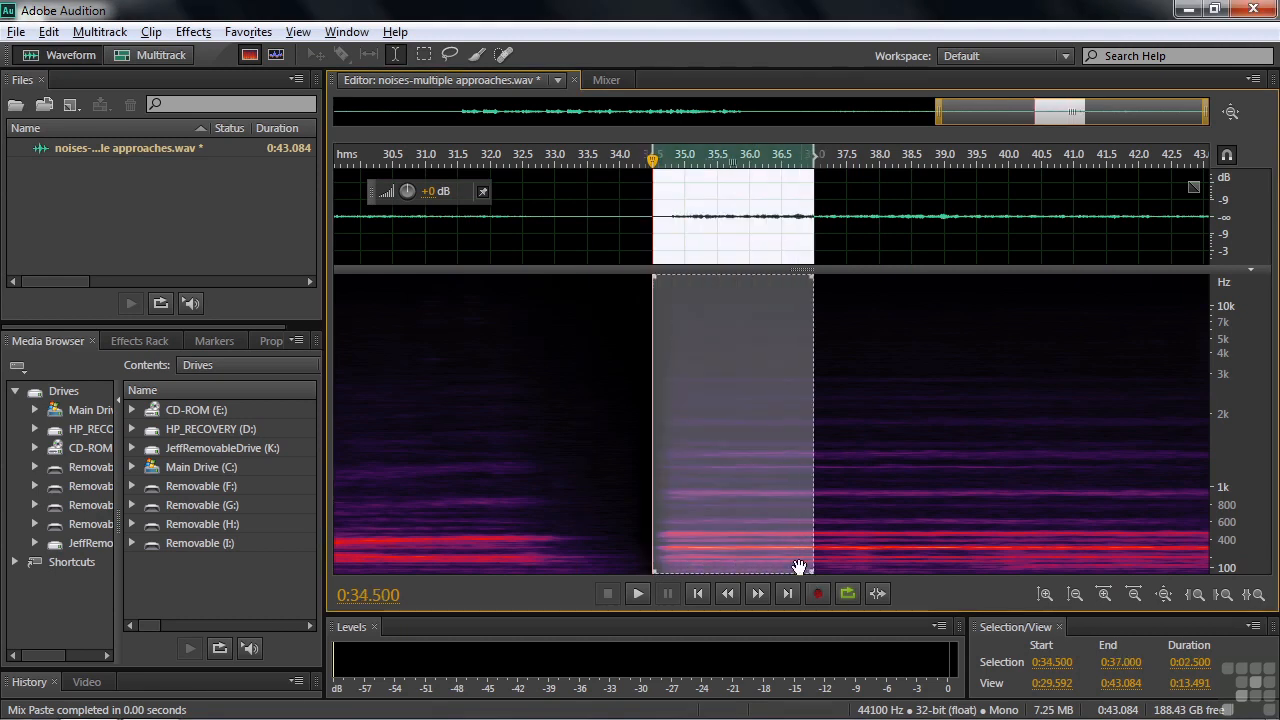
pyautogui.click(186, 33)
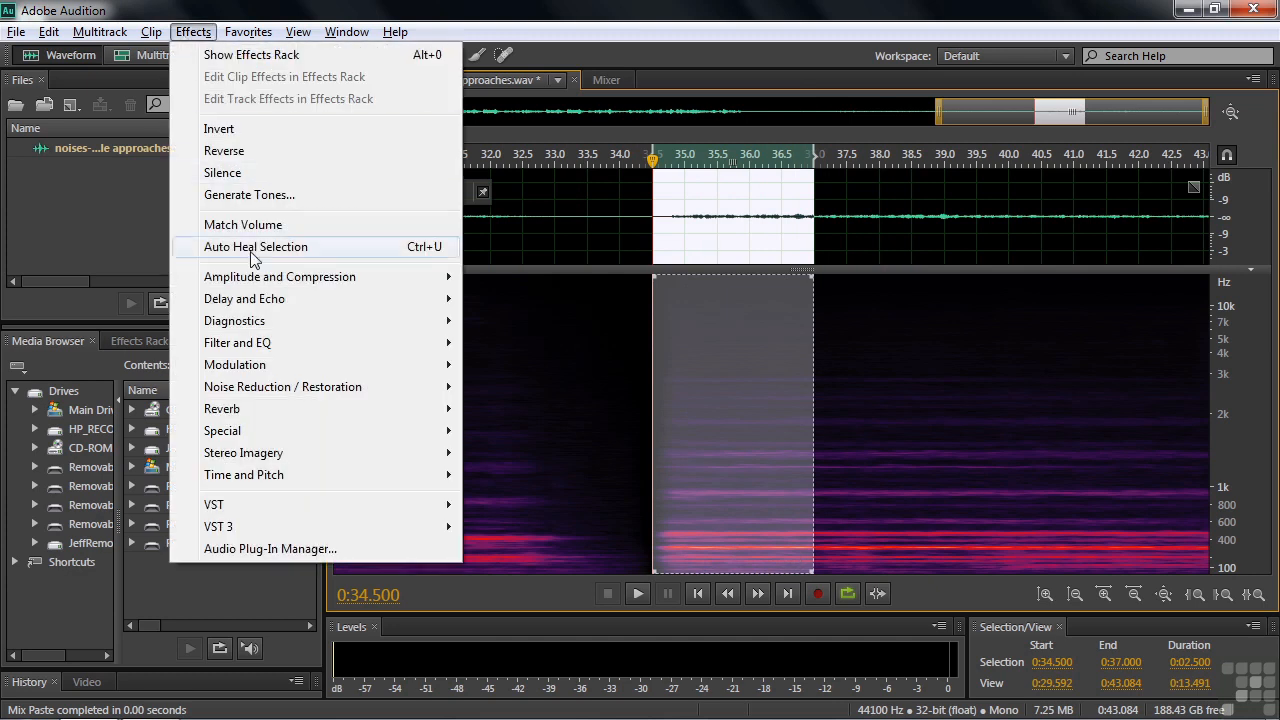
pyautogui.moveTo(266, 277)
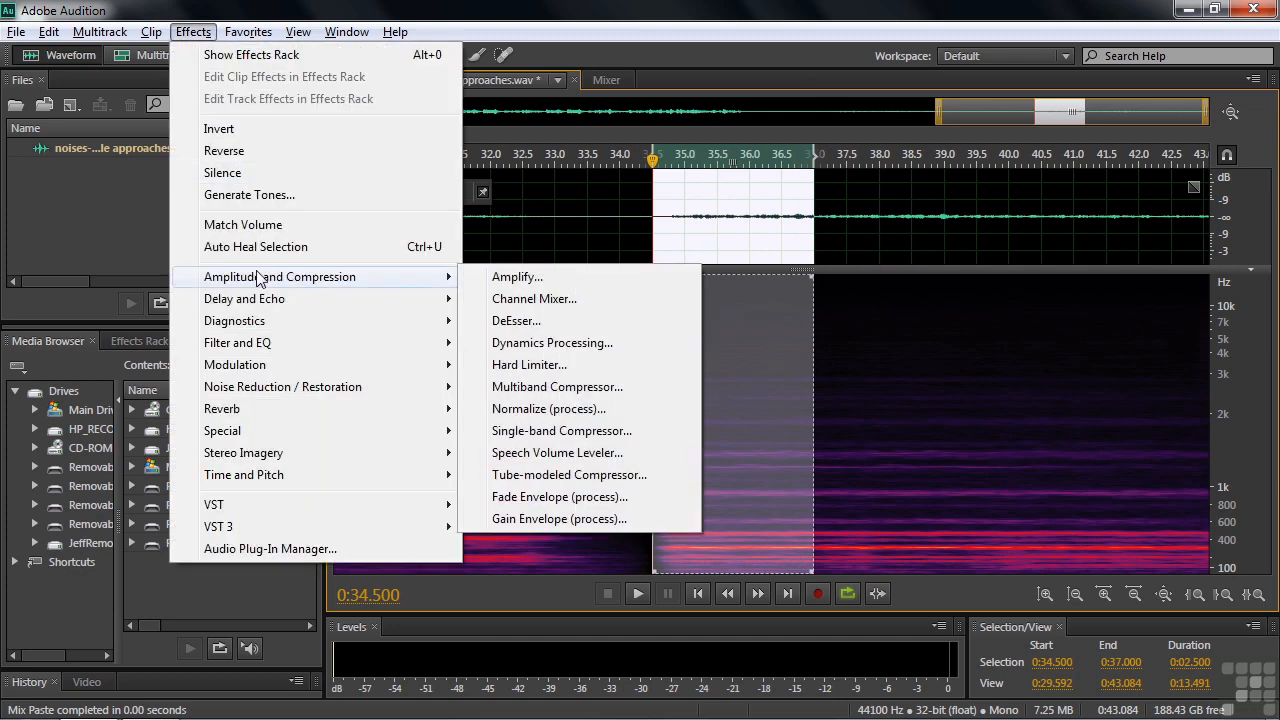
pyautogui.click(519, 497)
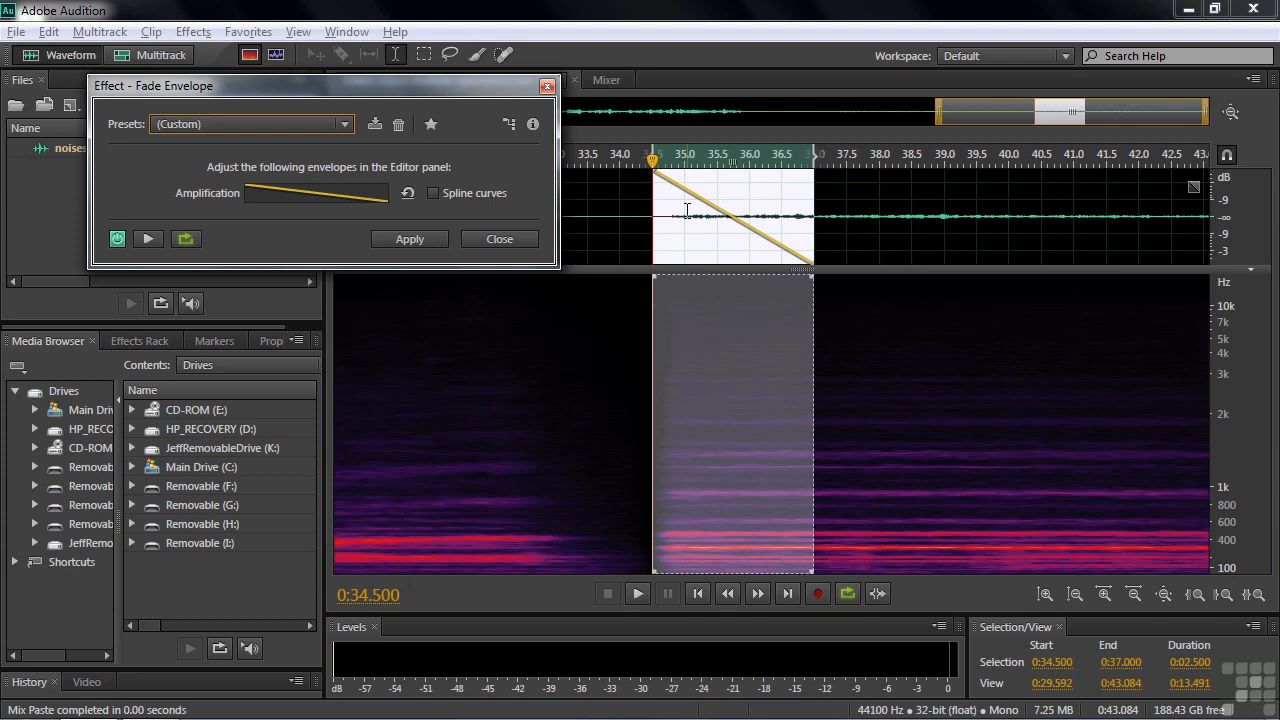
pyautogui.moveTo(656, 175); pyautogui.dragTo(660, 266)
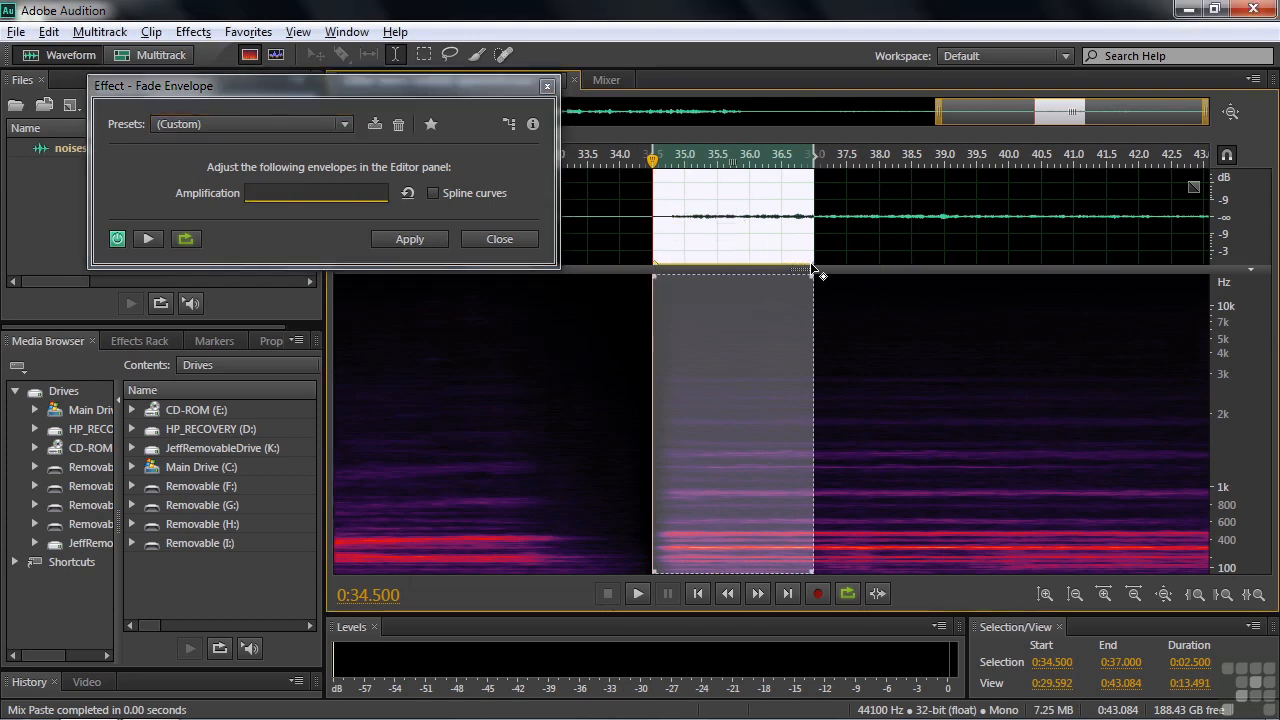
pyautogui.moveTo(812, 268); pyautogui.dragTo(812, 163)
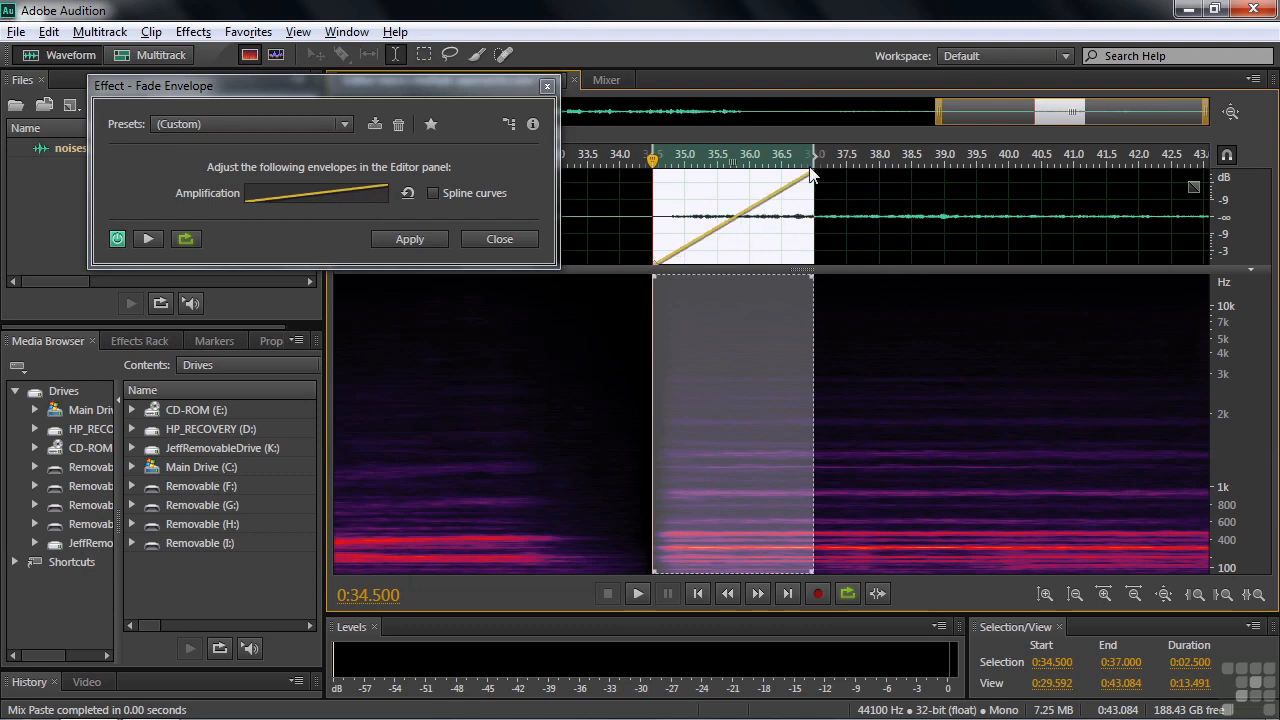
pyautogui.moveTo(735, 224); pyautogui.dragTo(707, 190)
pyautogui.click(433, 193)
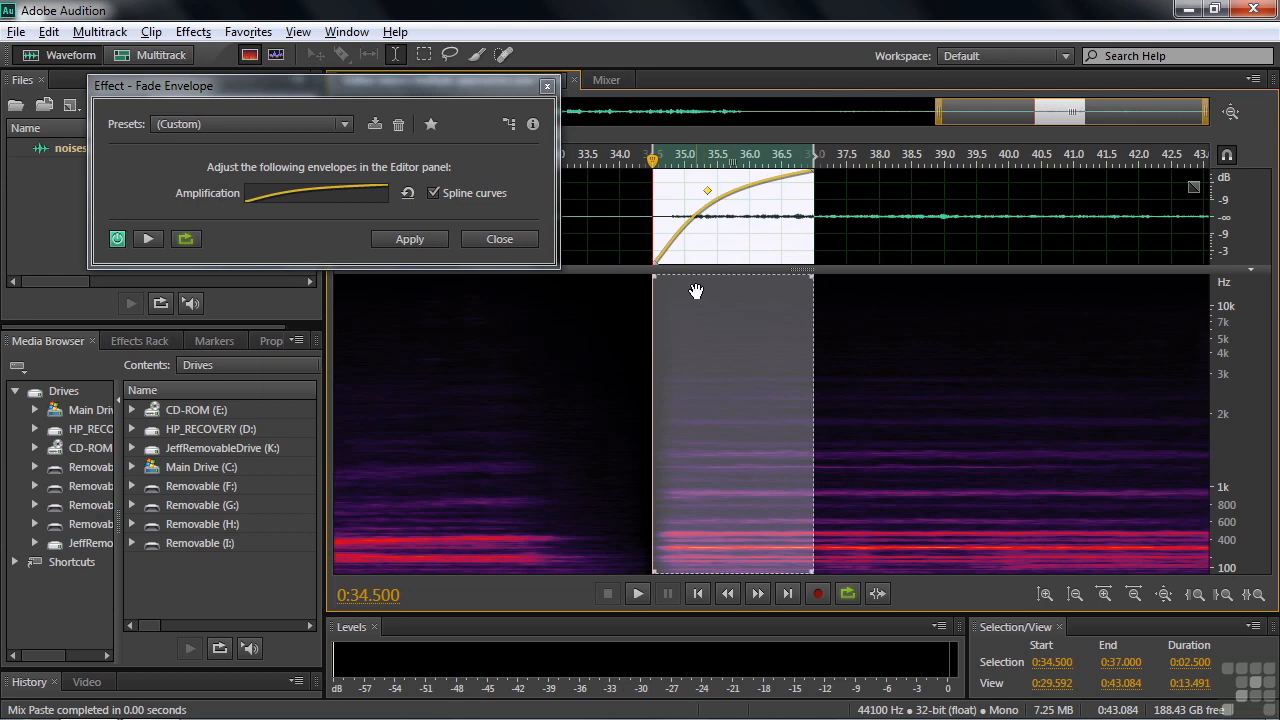
# - Preview the fade-in, lower the curve's middle point slightly to about 35.4 seconds, and apply the envelope
pyautogui.click(149, 239)
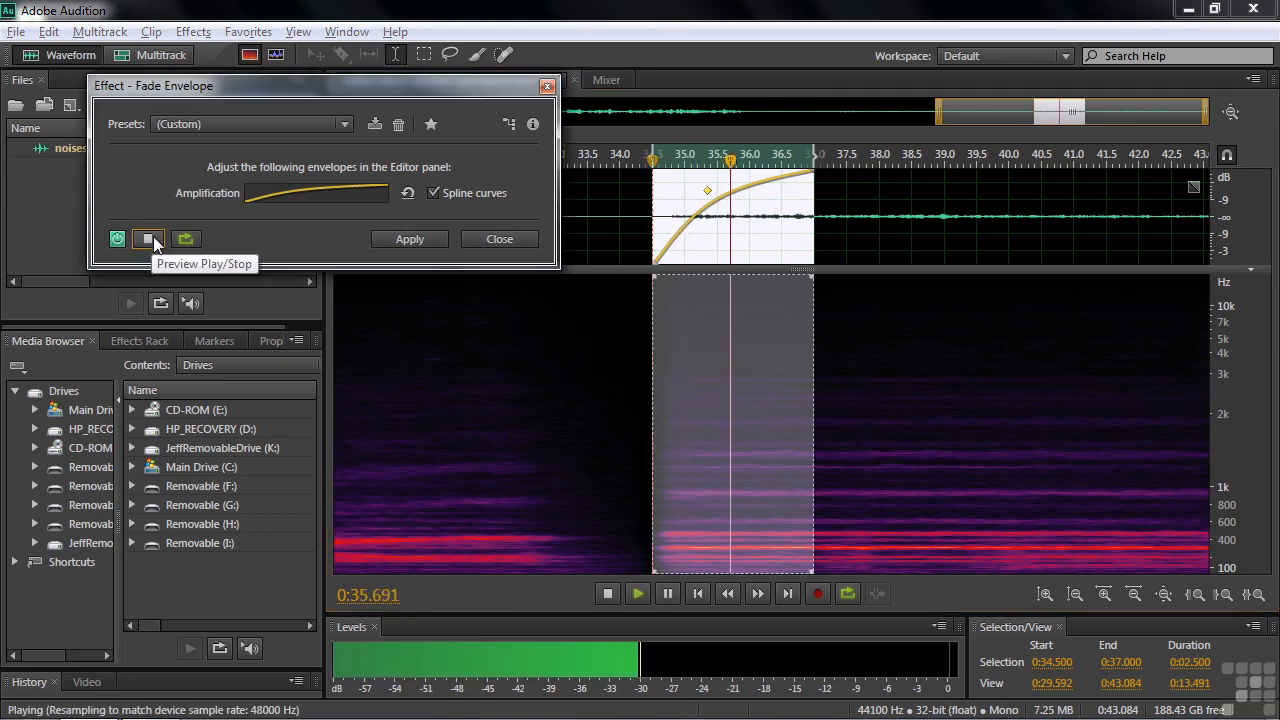
pyautogui.click(149, 239)
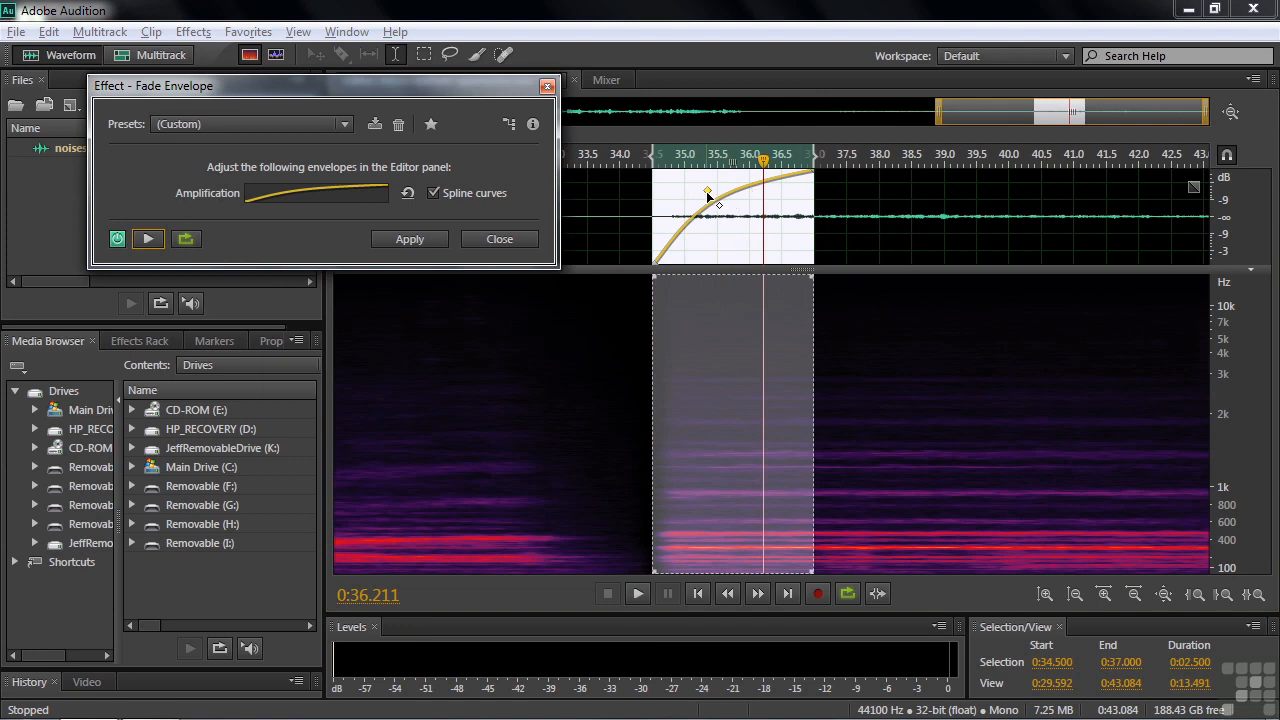
pyautogui.moveTo(708, 195); pyautogui.dragTo(712, 201)
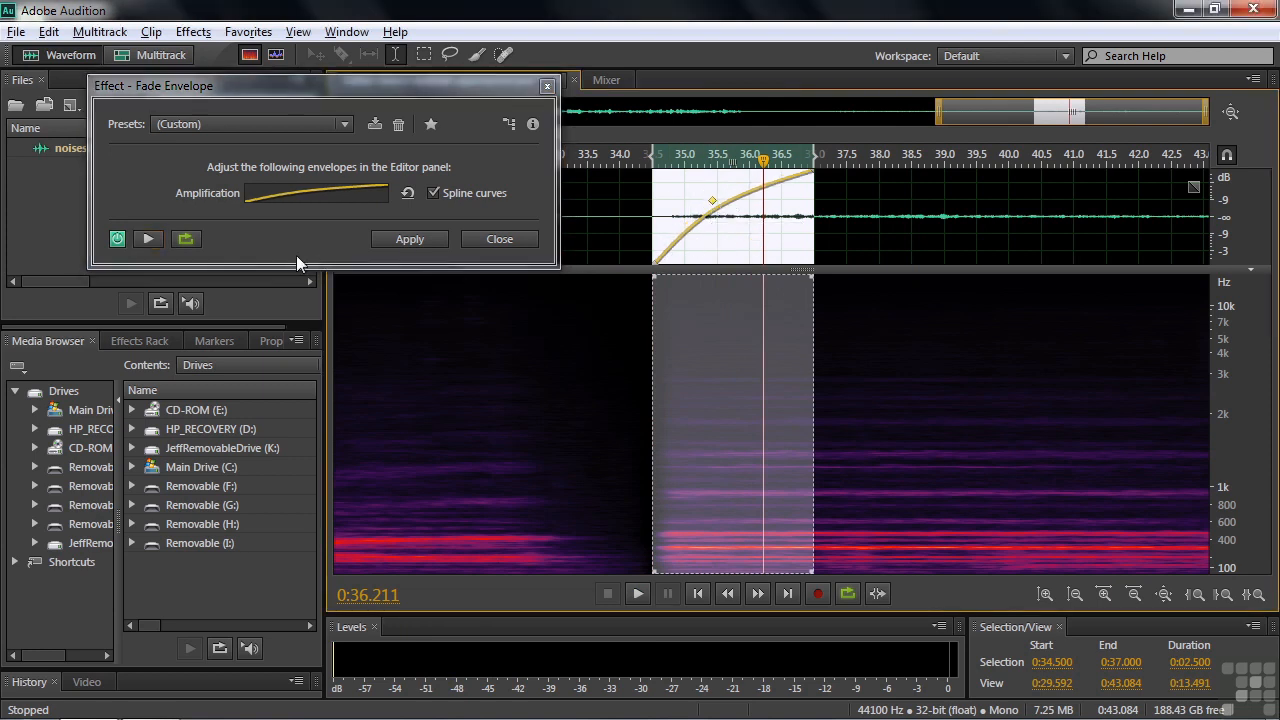
pyautogui.click(148, 241)
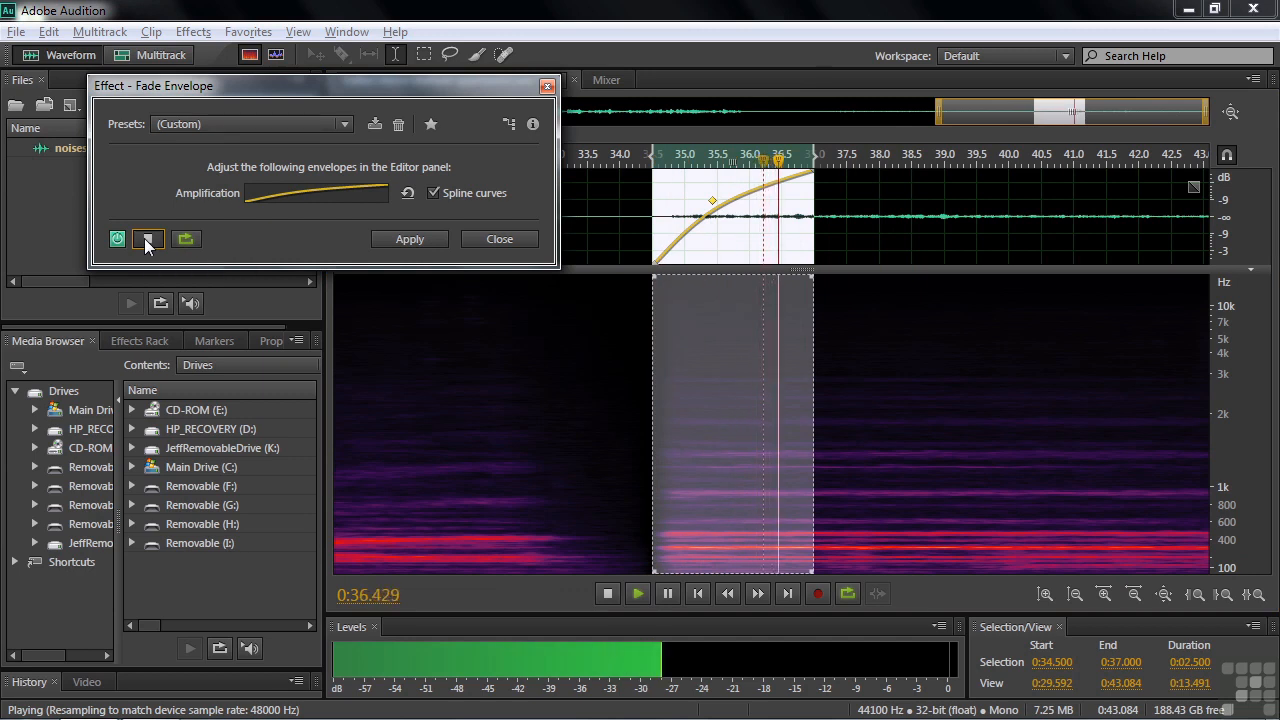
pyautogui.click(148, 240)
pyautogui.click(410, 239)
# - Play the transition from about 31.26 seconds through the fade-in, and undo the applied Fade Envelope
pyautogui.click(443, 420)
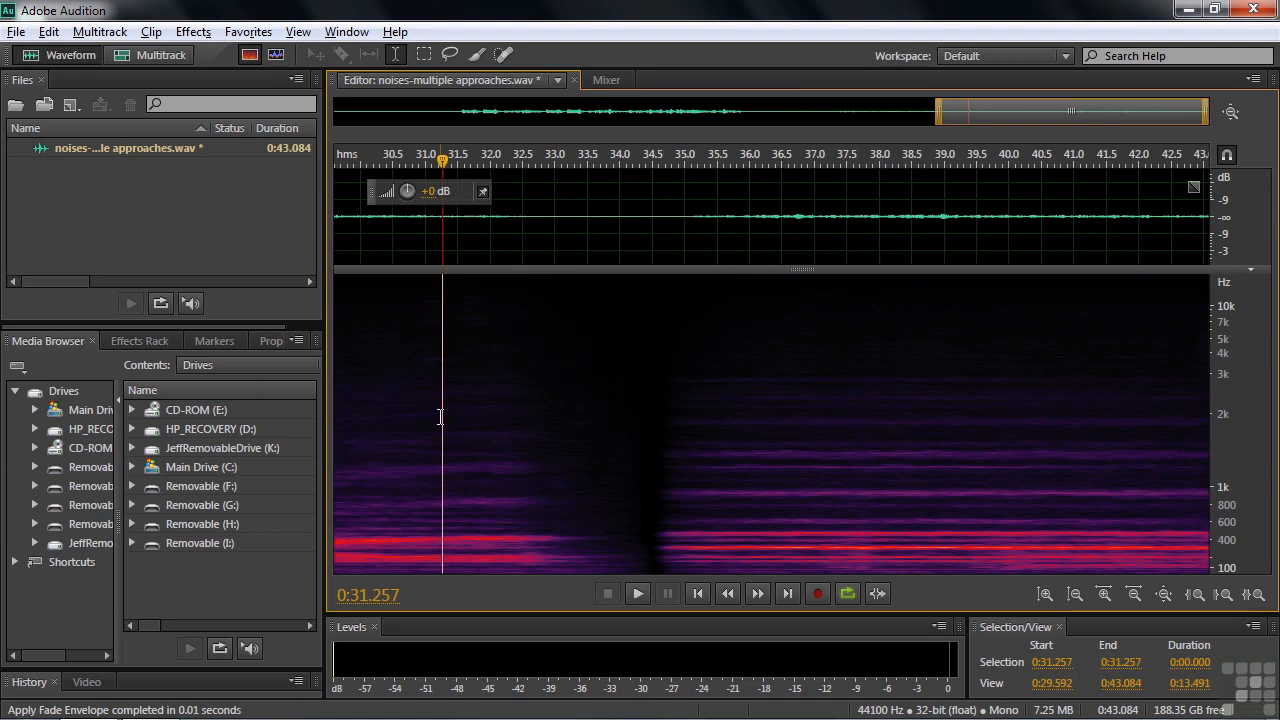
pyautogui.press('space')
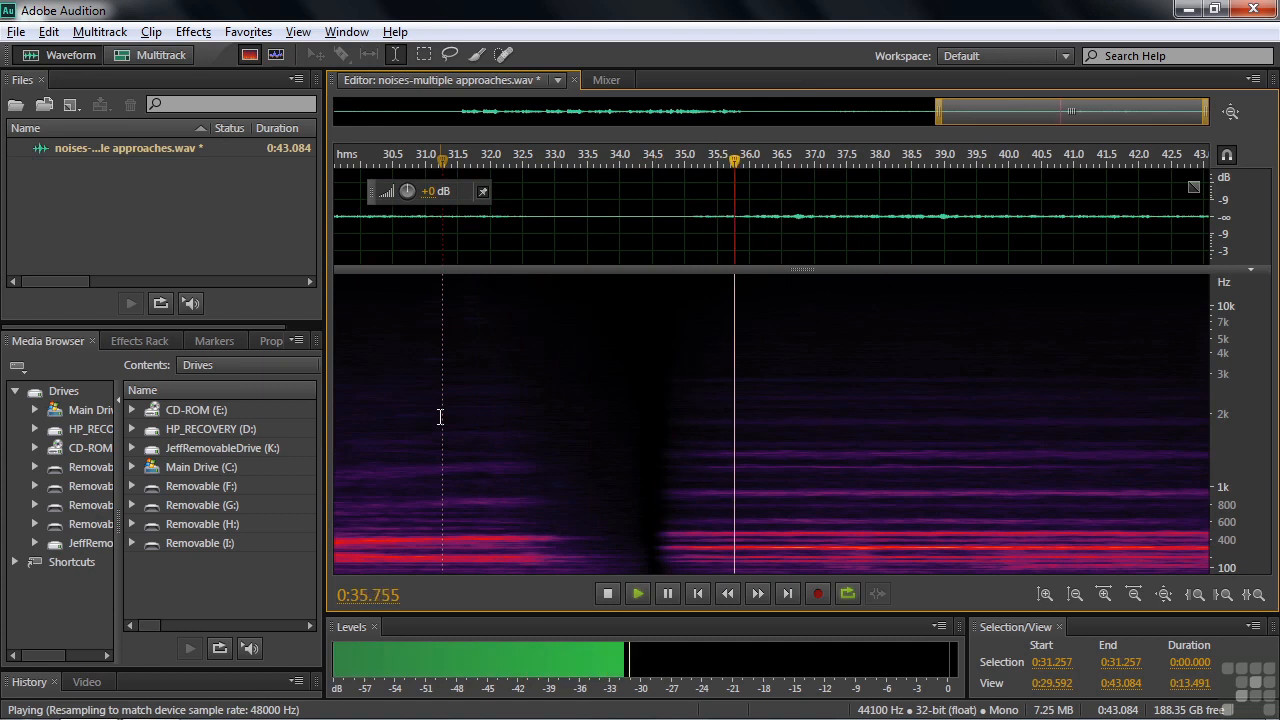
pyautogui.press('space')
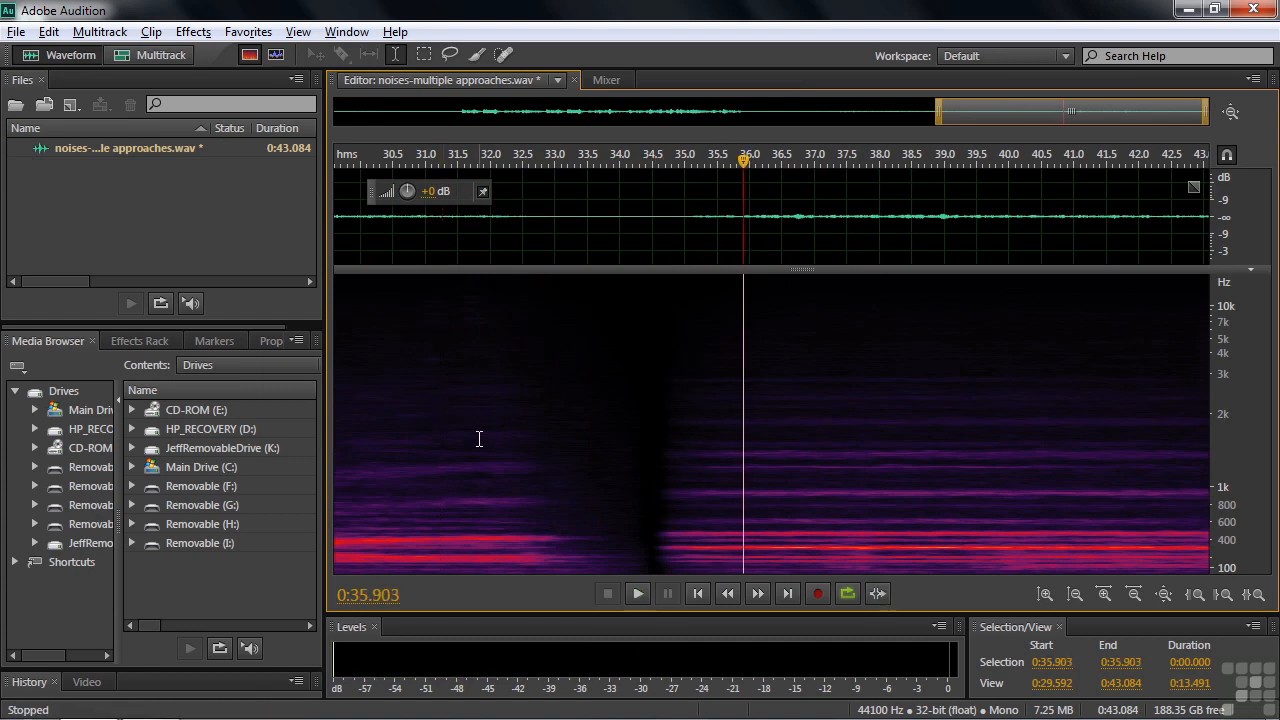
pyautogui.hotkey('ctrl', 'z')
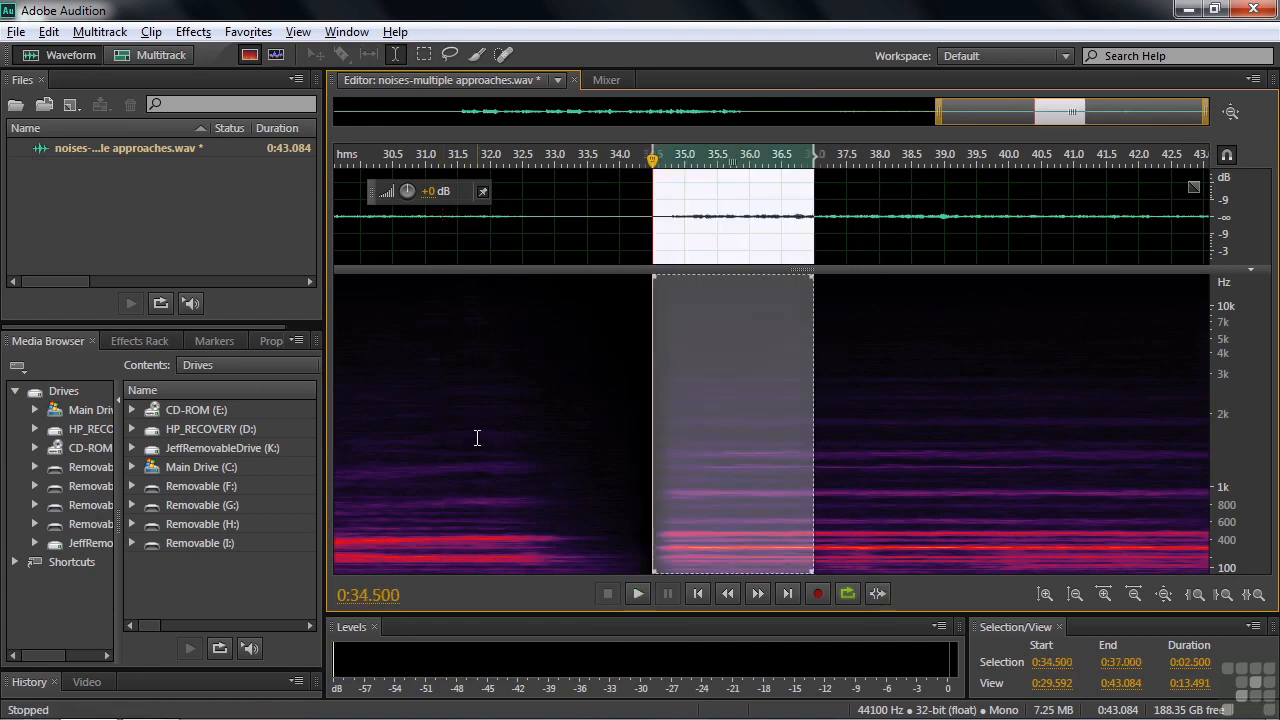
# - Apply a Fade Envelope from 34.5 to 37 seconds with its middle point lowered near 36 seconds for a slow-starting fade-in
pyautogui.click(193, 31)
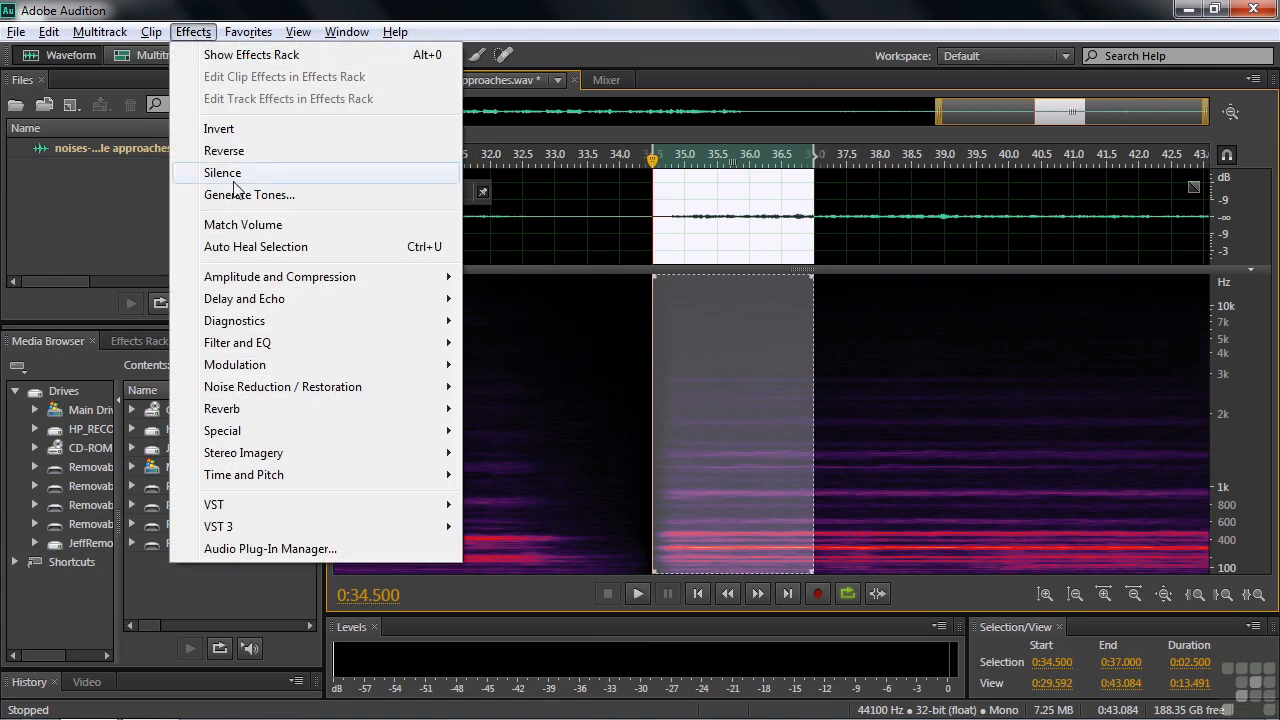
pyautogui.moveTo(268, 280)
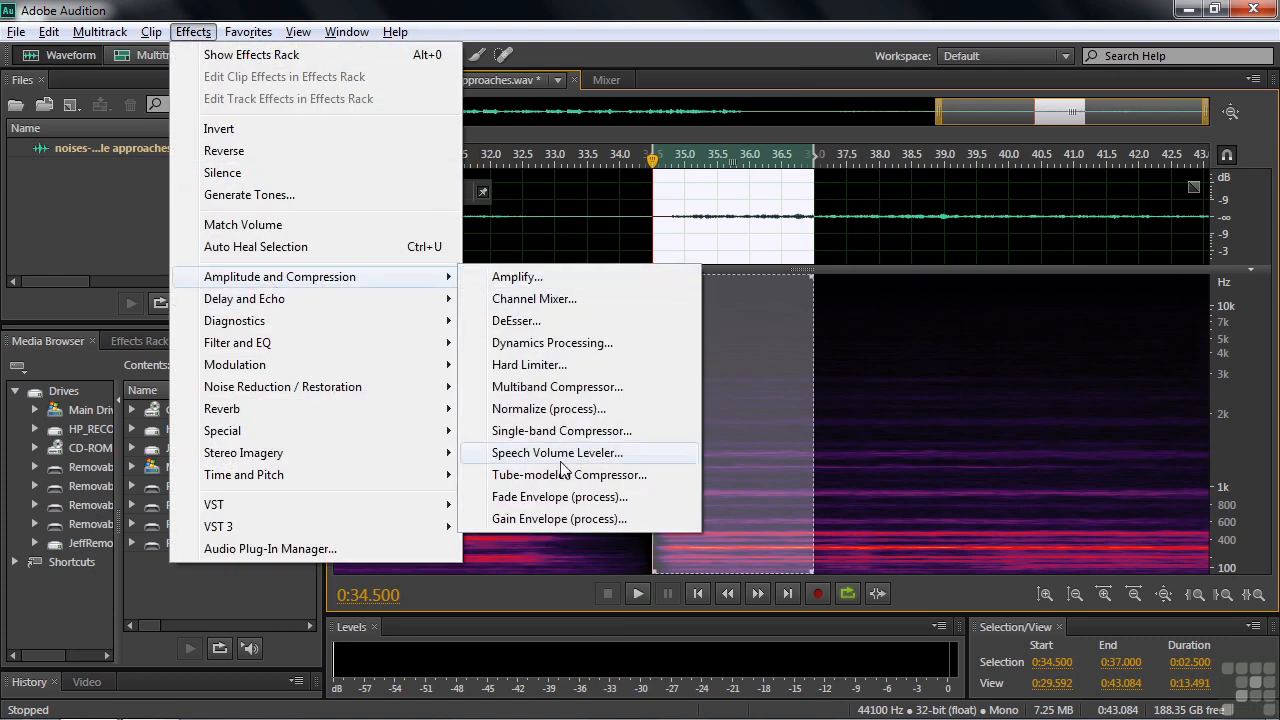
pyautogui.click(569, 504)
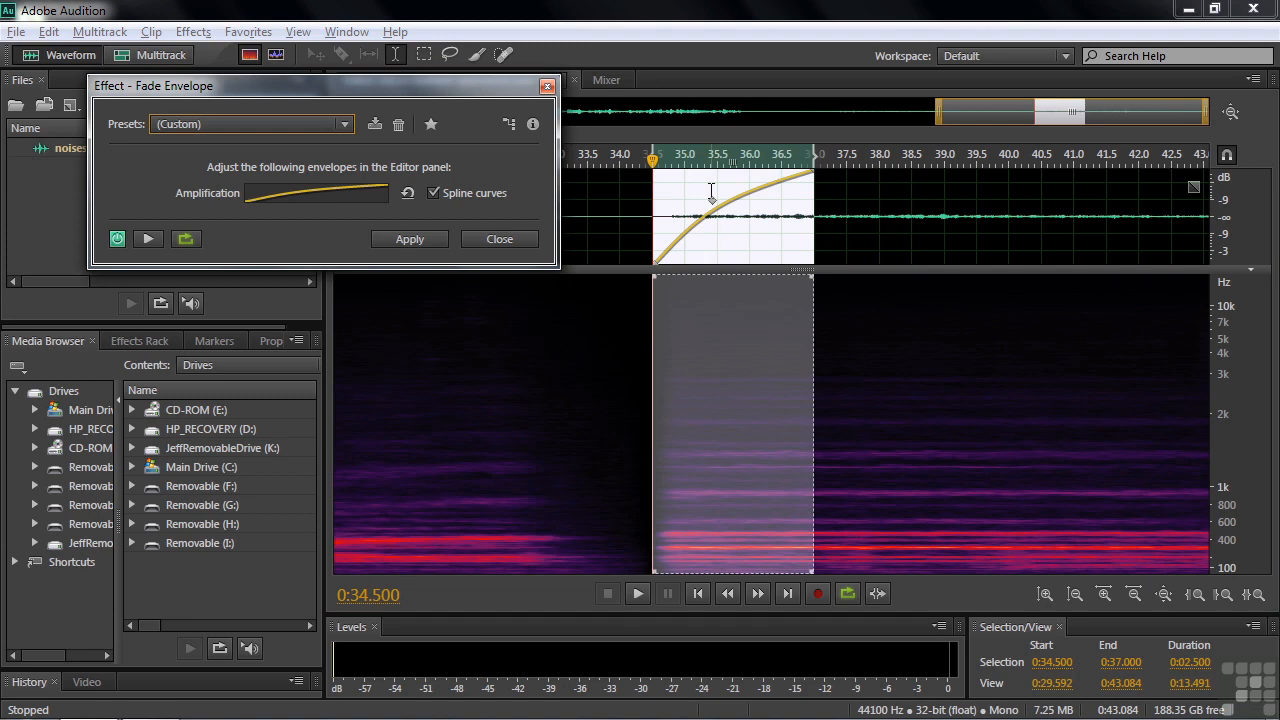
pyautogui.moveTo(716, 202); pyautogui.dragTo(752, 250)
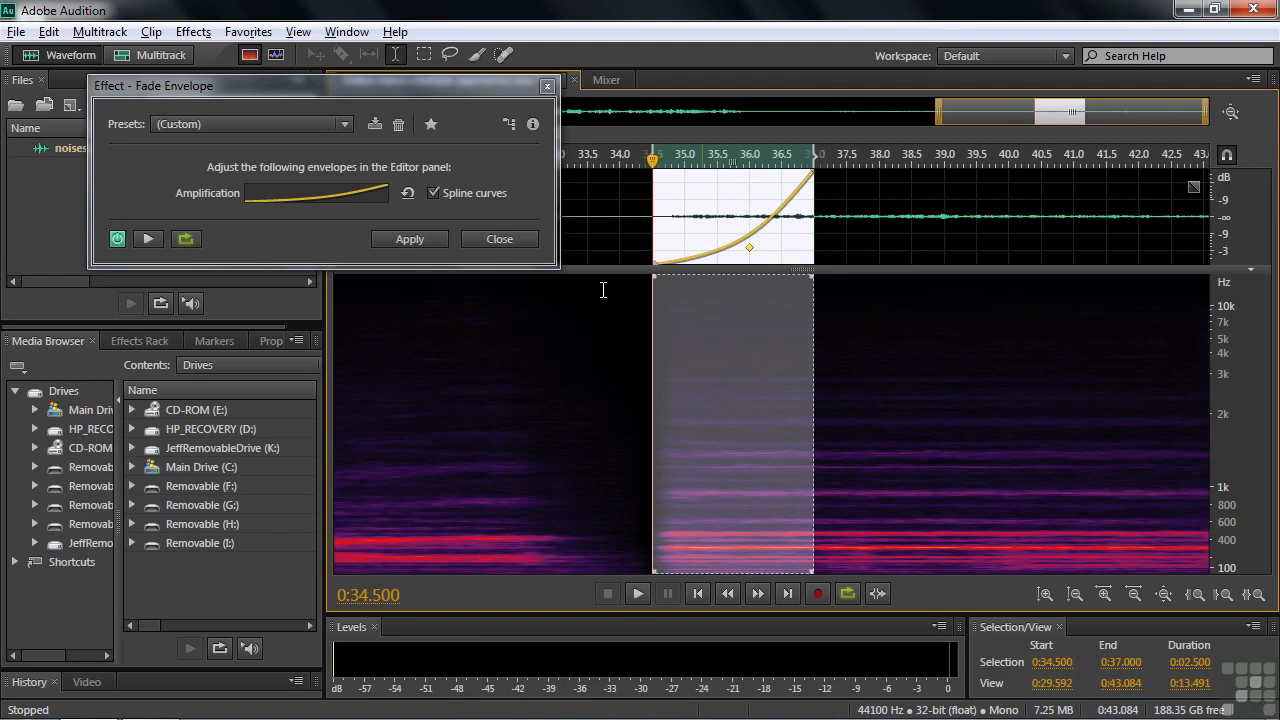
pyautogui.click(148, 240)
pyautogui.press('space')
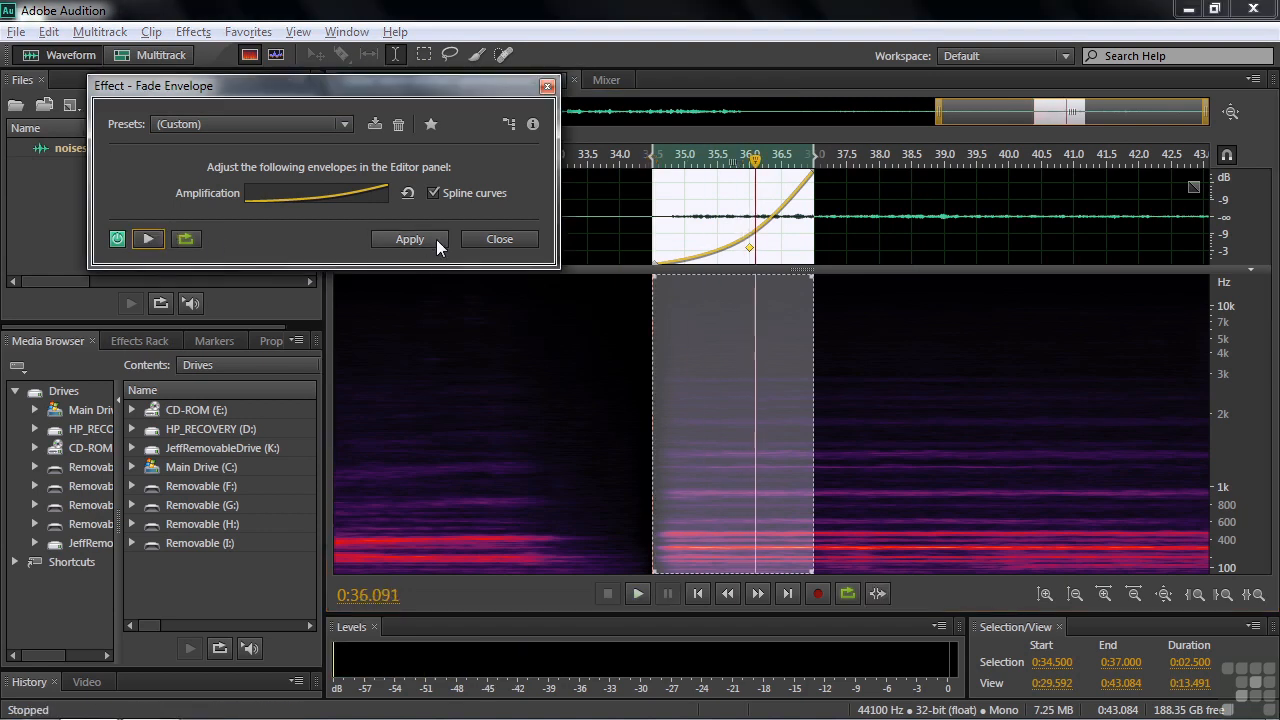
pyautogui.click(439, 240)
# - Play the transition from about 32.69 seconds through the new fade-in, and view the whole file
pyautogui.click(535, 423)
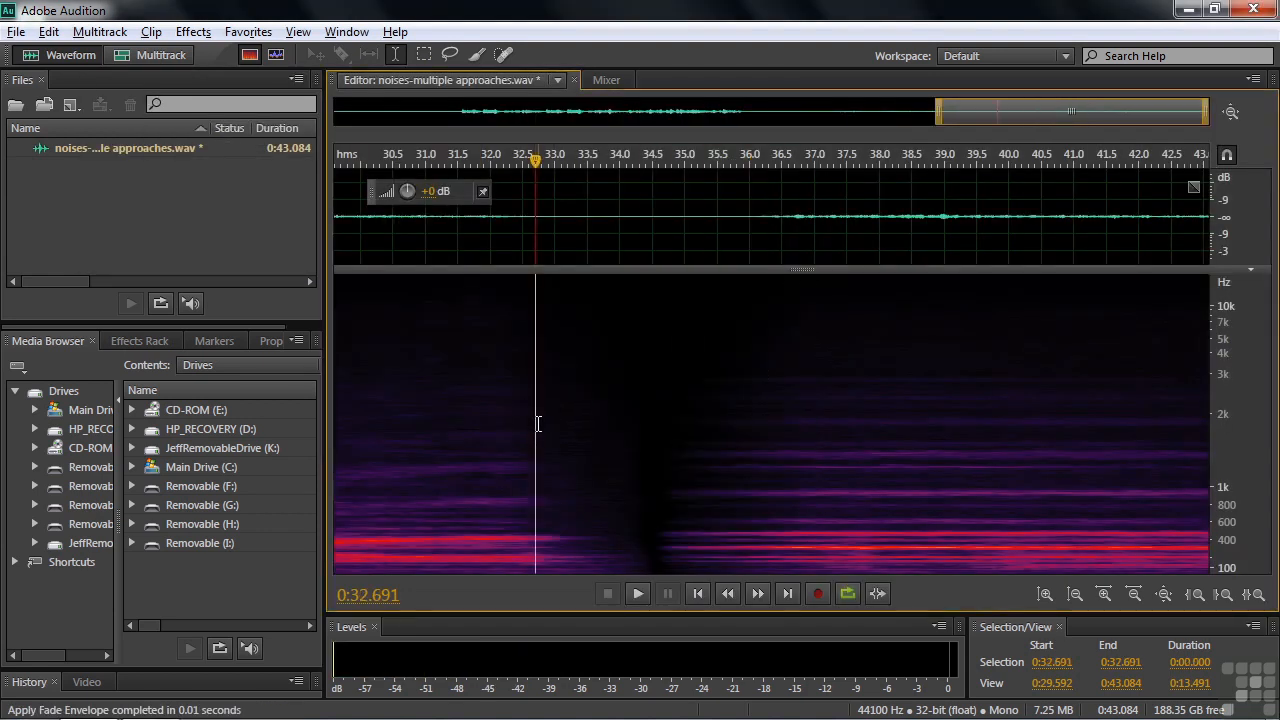
pyautogui.press('space')
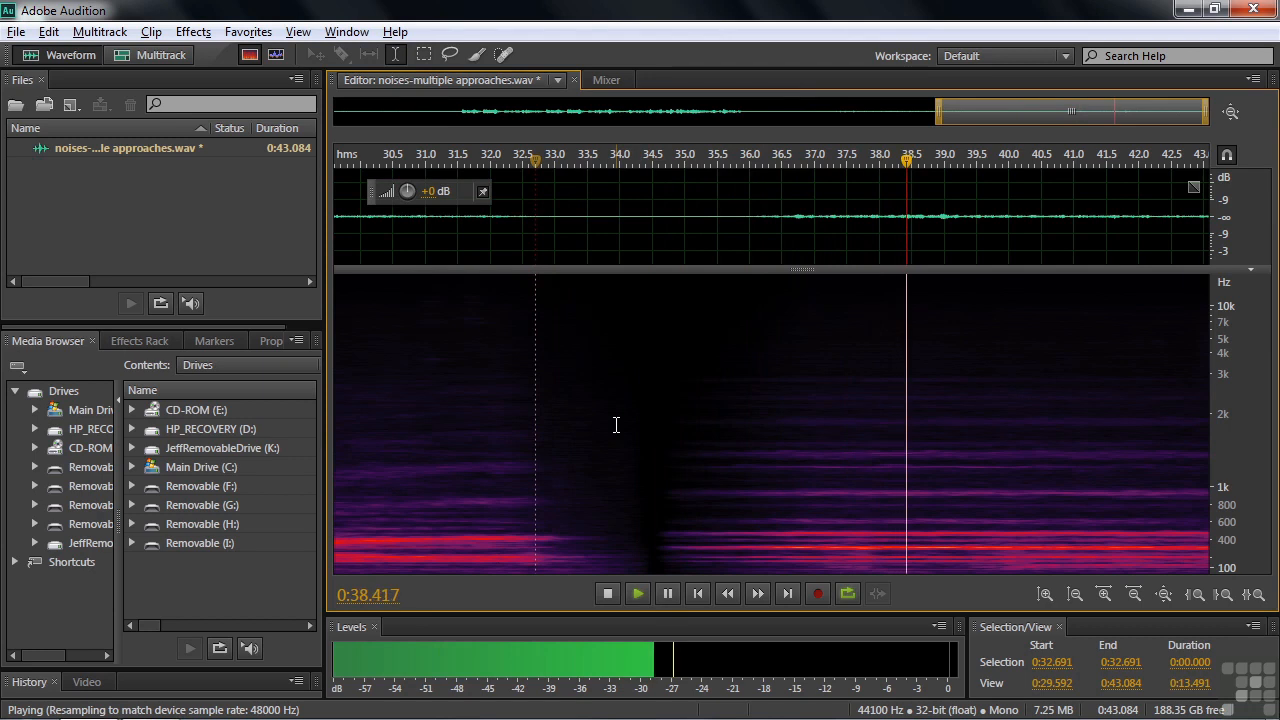
pyautogui.press('space')
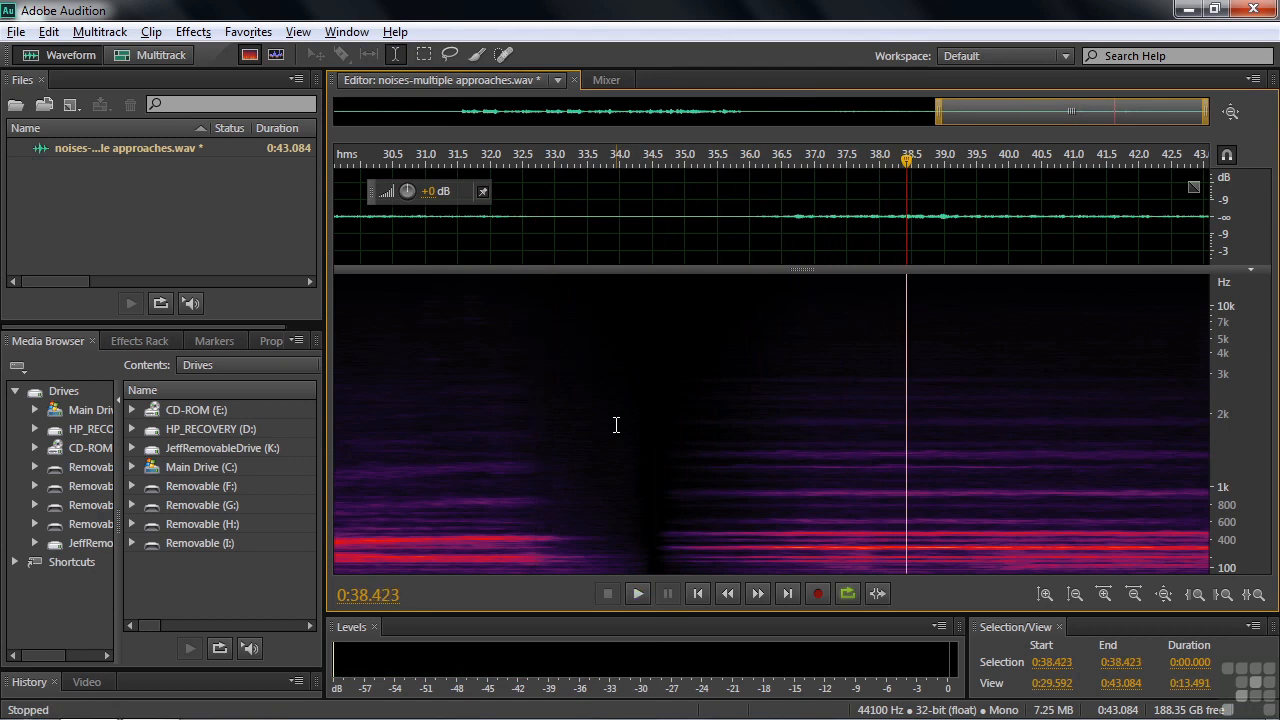
pyautogui.press('\\')
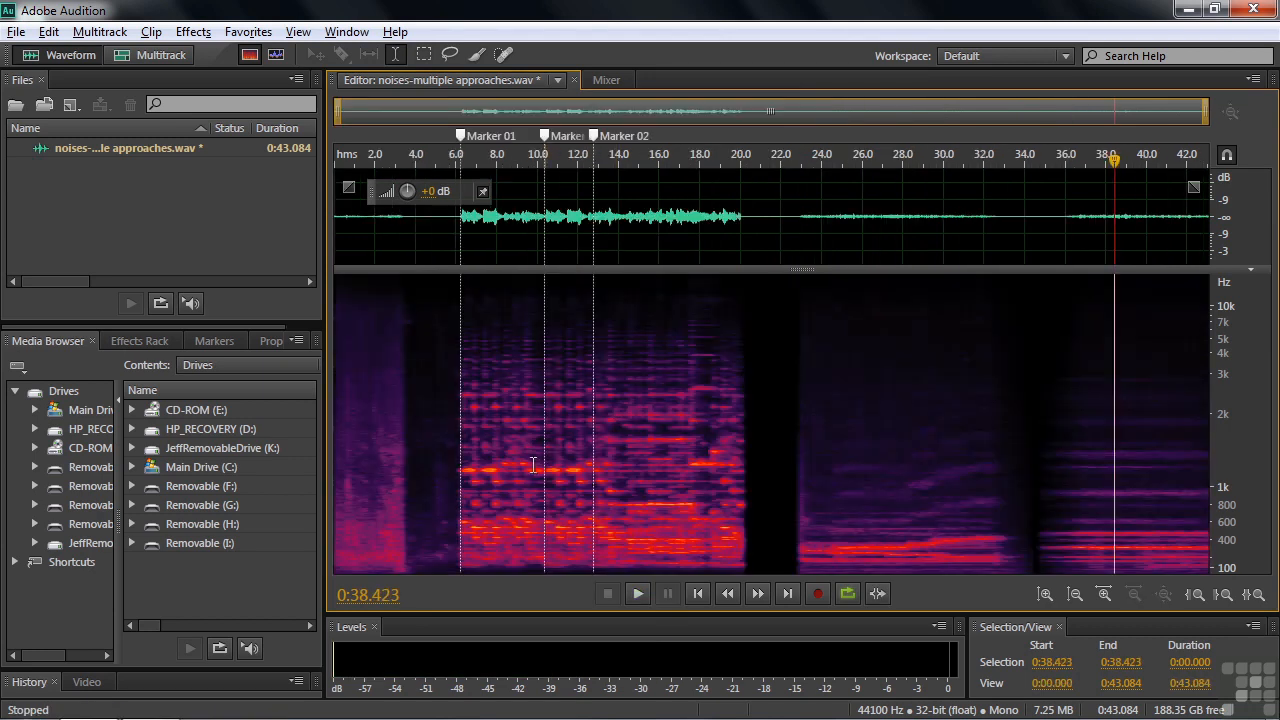